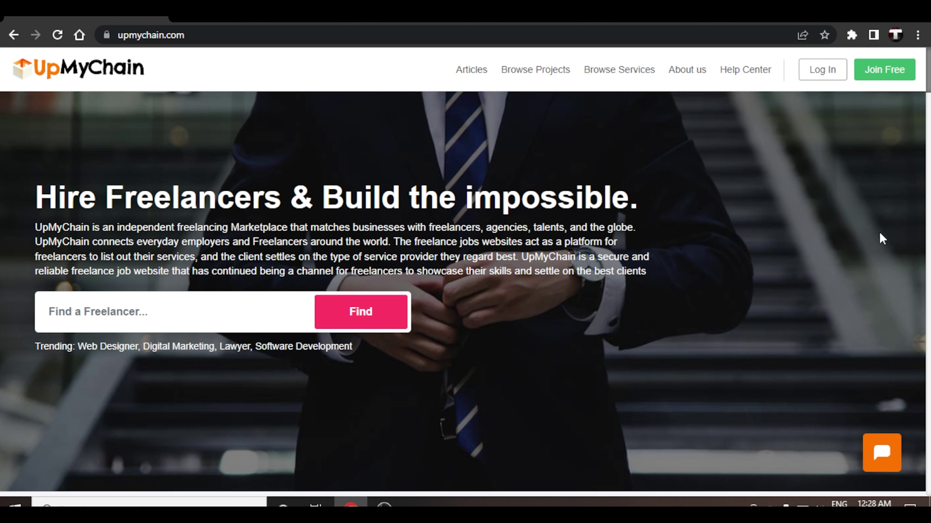
# Open the free account registration form and go through its first stage
pyautogui.click(879, 73)
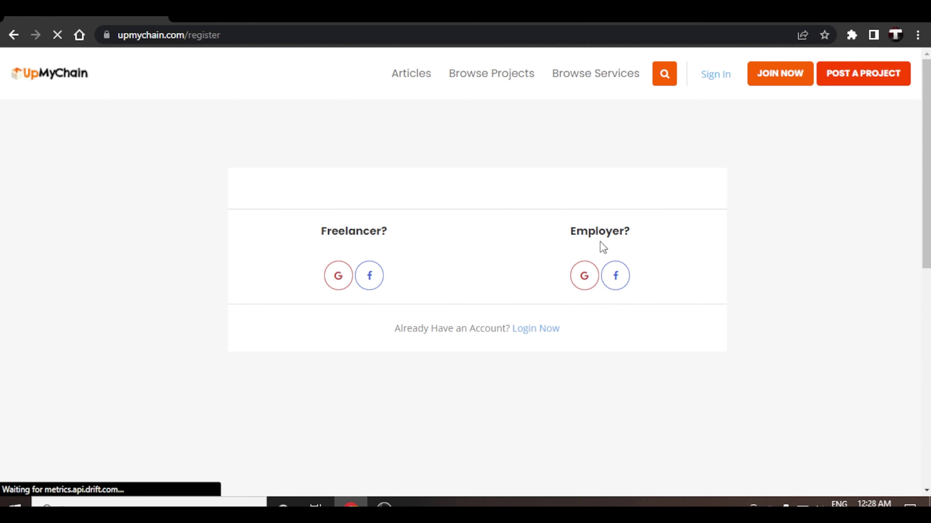
pyautogui.scroll(-7, 561, 291)
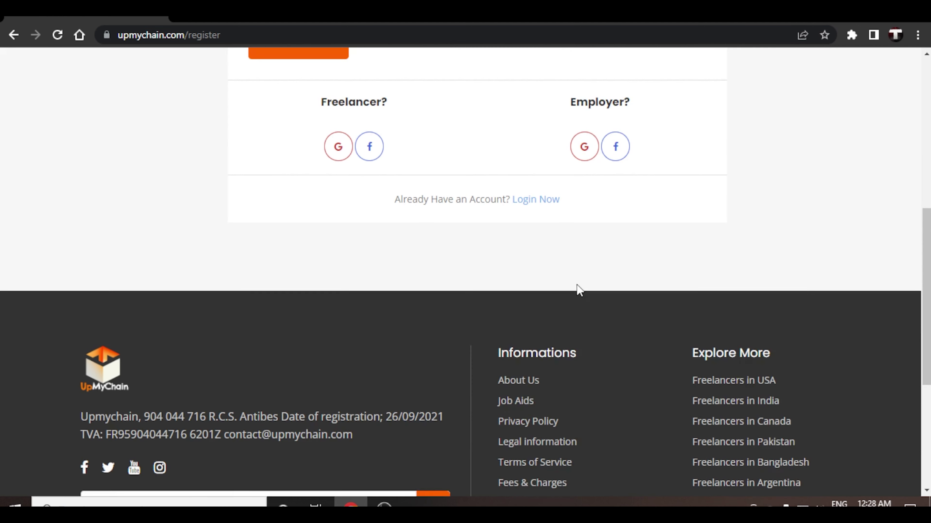
pyautogui.scroll(4, 657, 294)
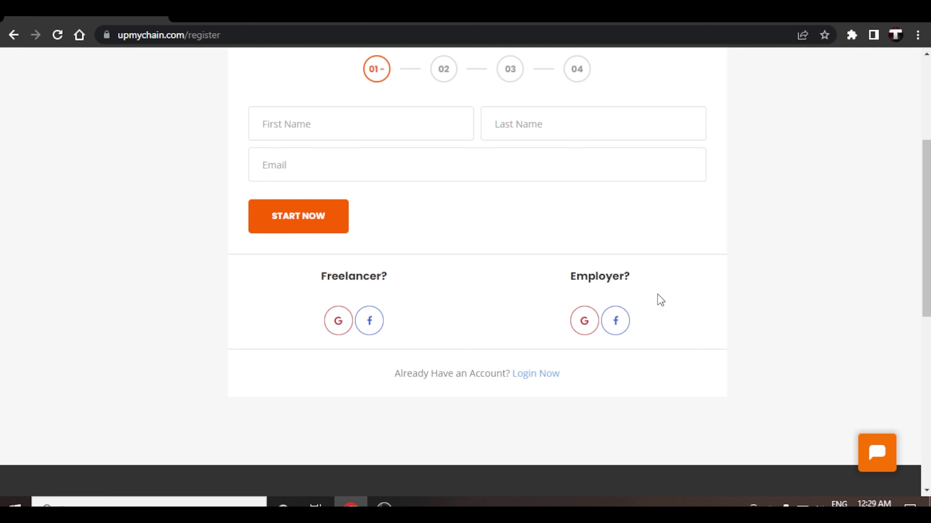
pyautogui.scroll(5, 658, 296)
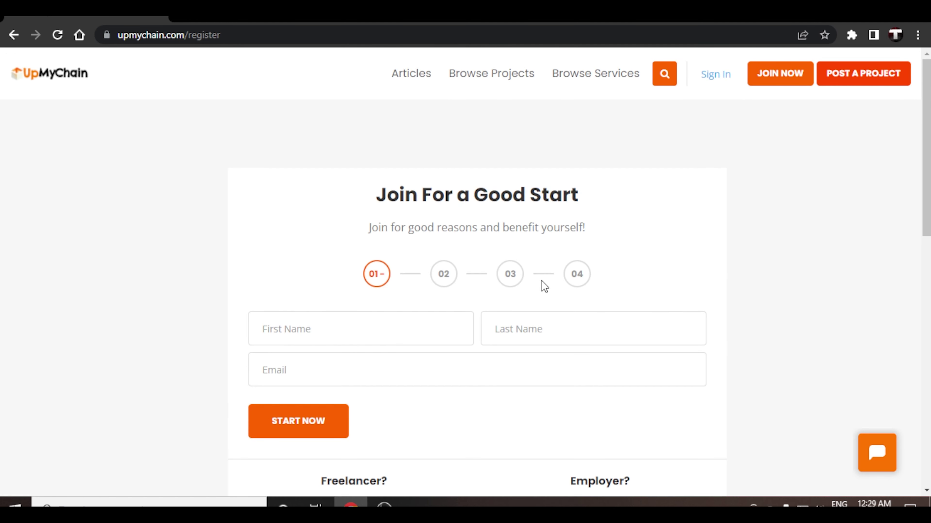
pyautogui.scroll(-2, 544, 284)
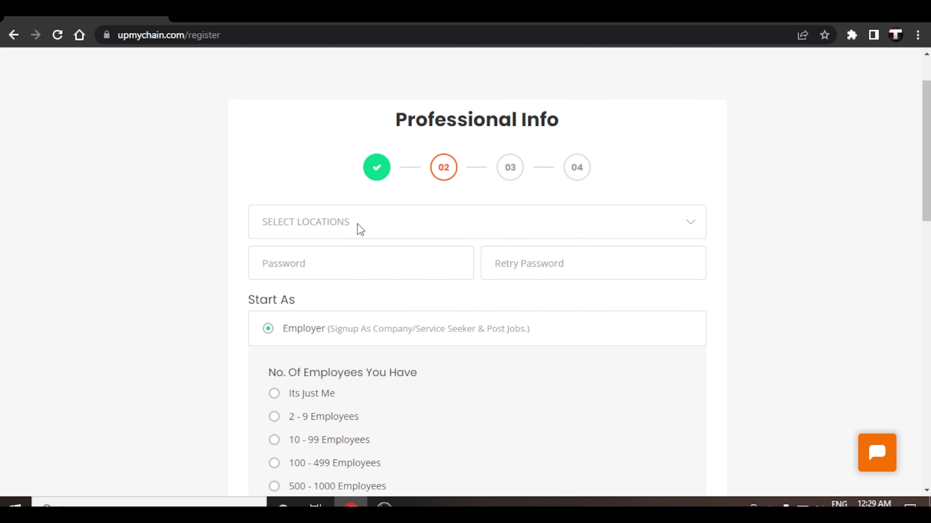
# Set the location to India in the Professional Info stage of the registration
pyautogui.click(361, 230)
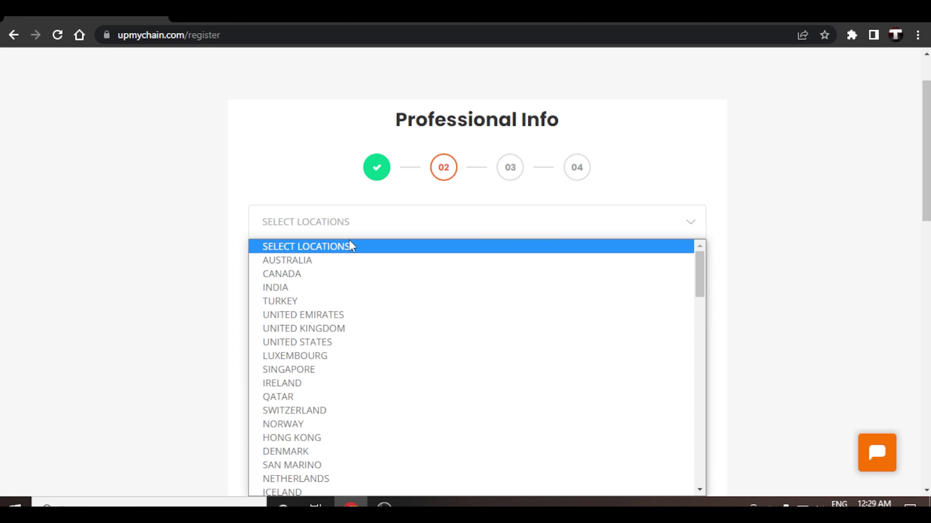
pyautogui.scroll(-10, 346, 305)
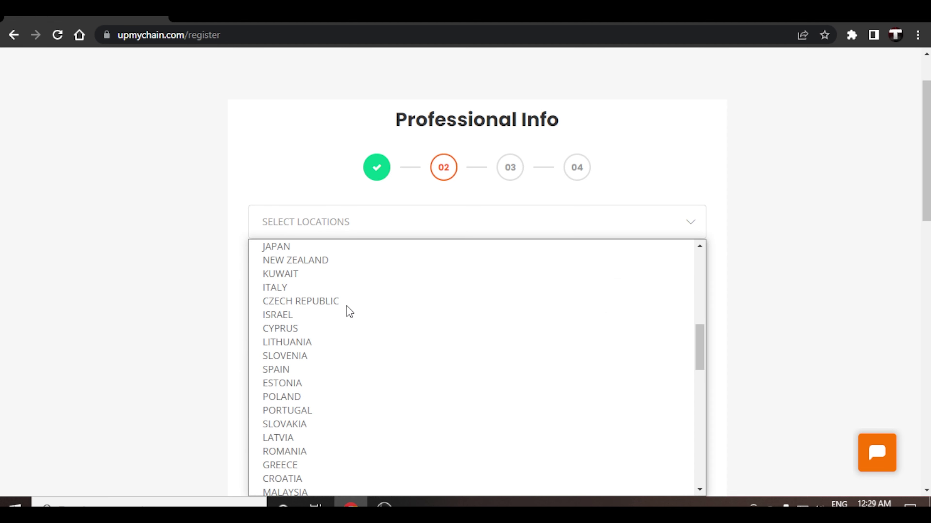
pyautogui.scroll(-12, 346, 305)
pyautogui.scroll(-2, 346, 305)
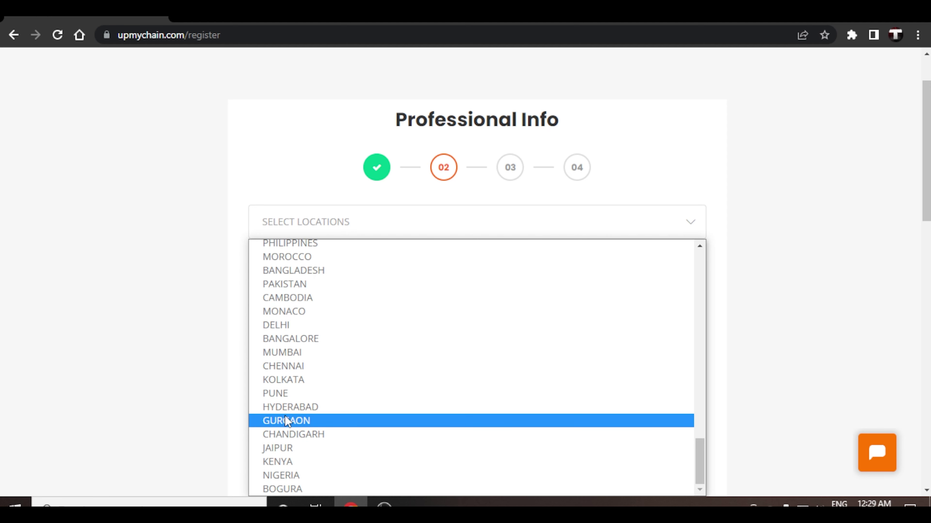
pyautogui.scroll(20, 318, 480)
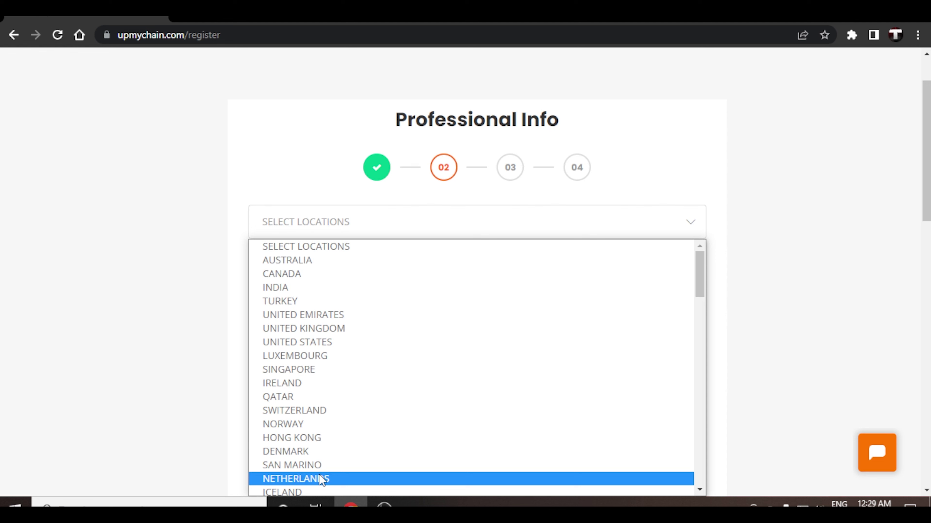
pyautogui.click(301, 287)
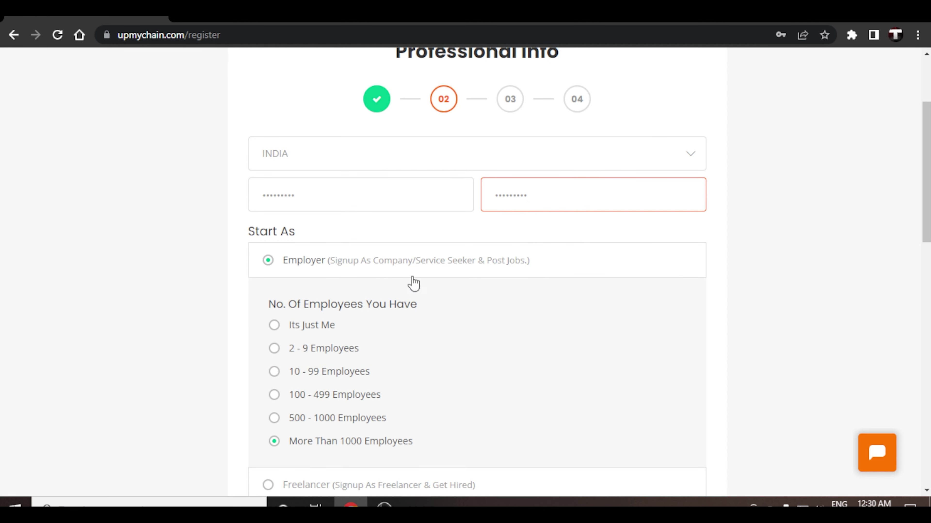
# Choose to sign up as a Freelancer, continue to account verification and decline saving the password in the browser
pyautogui.scroll(-3, 610, 312)
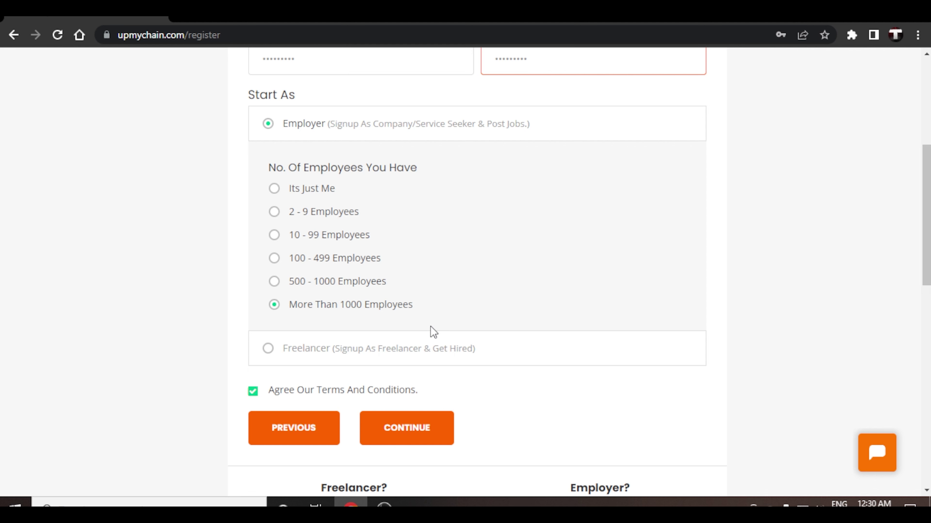
pyautogui.click(318, 358)
pyautogui.scroll(3, 555, 358)
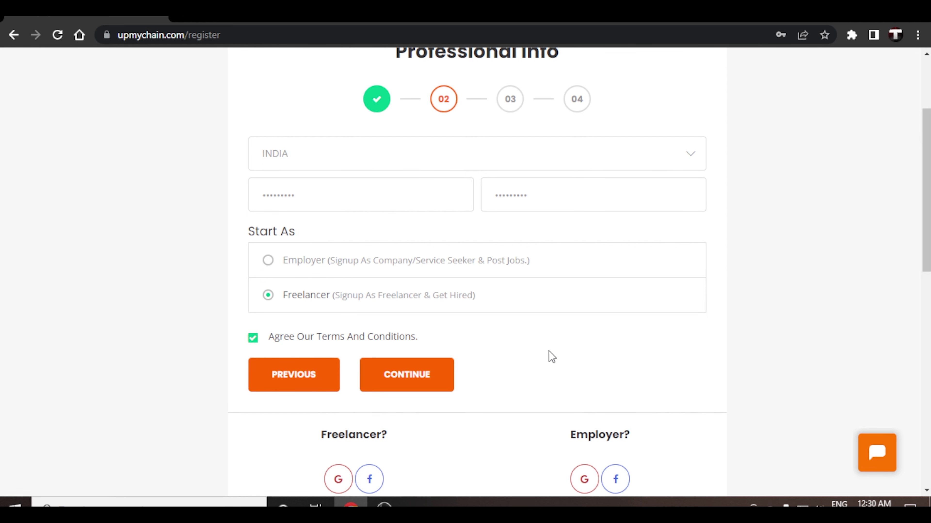
pyautogui.click(395, 386)
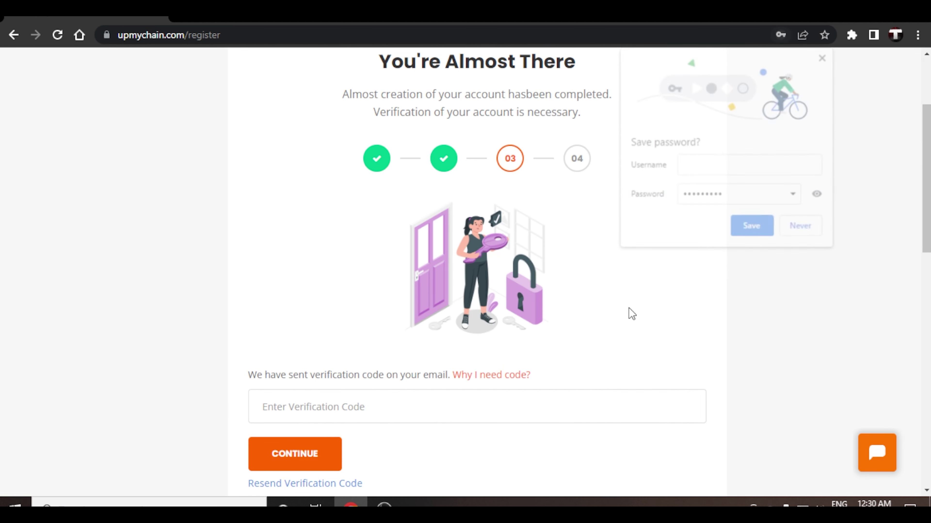
pyautogui.click(809, 232)
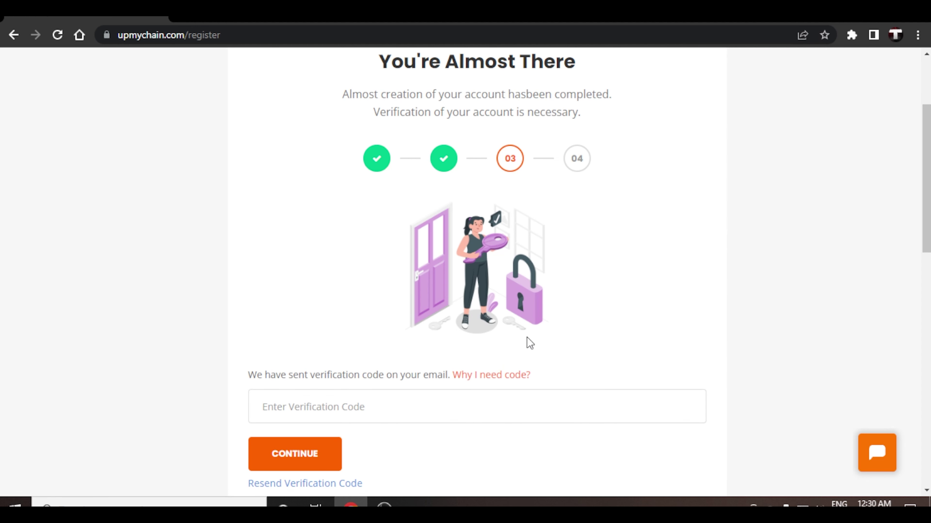
# Open Gmail in a new browser tab and find the verification code in the UpMyChain email
pyautogui.scroll(3, 586, 301)
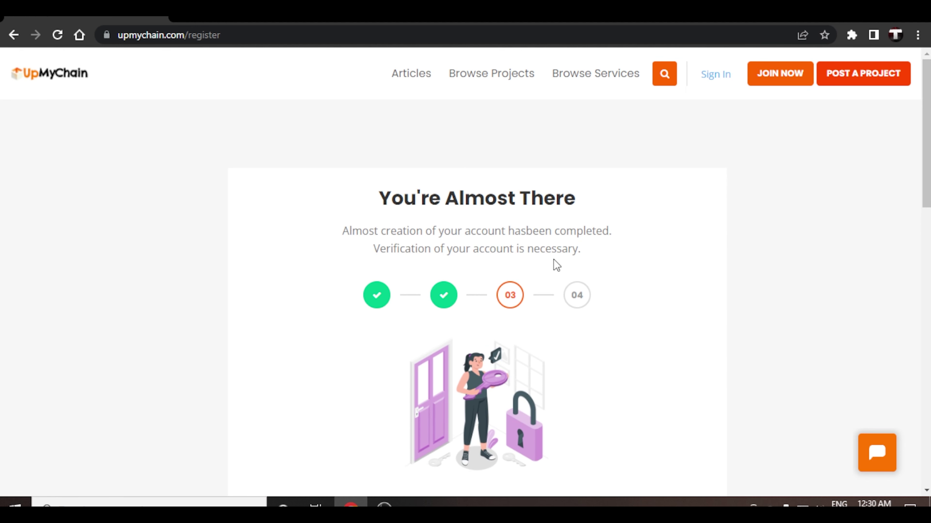
pyautogui.scroll(-3, 552, 264)
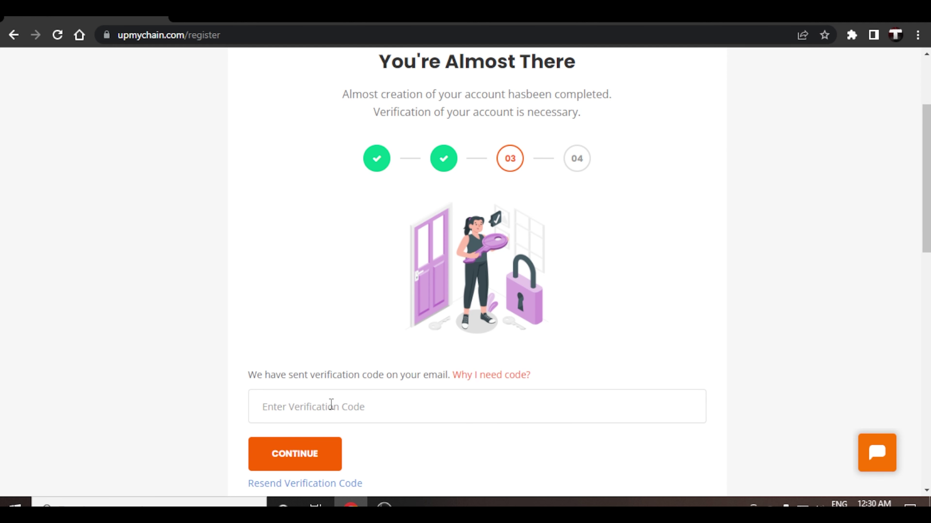
pyautogui.click(182, 17)
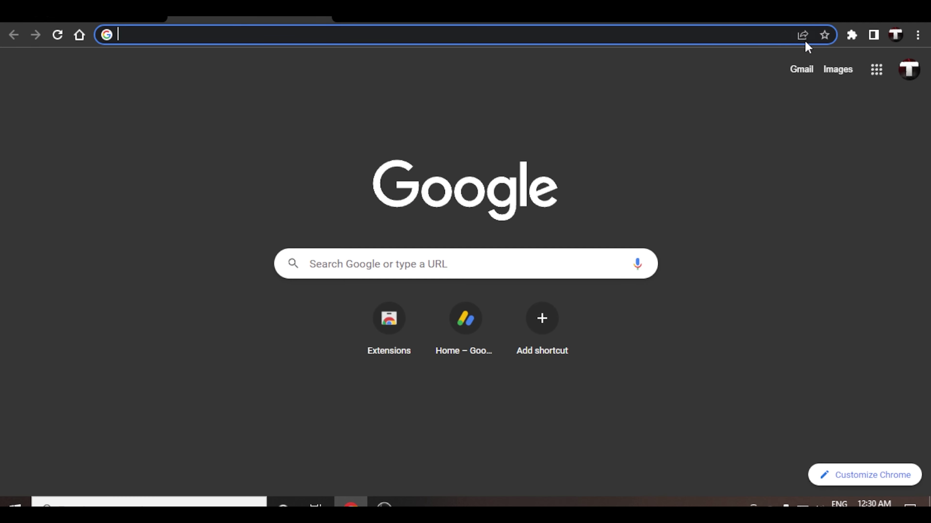
pyautogui.click(796, 69)
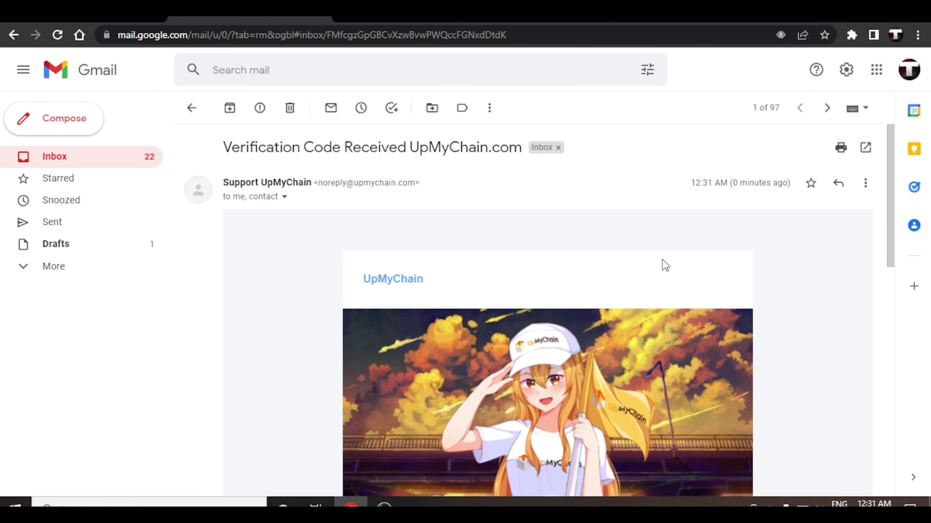
pyautogui.scroll(-8, 633, 233)
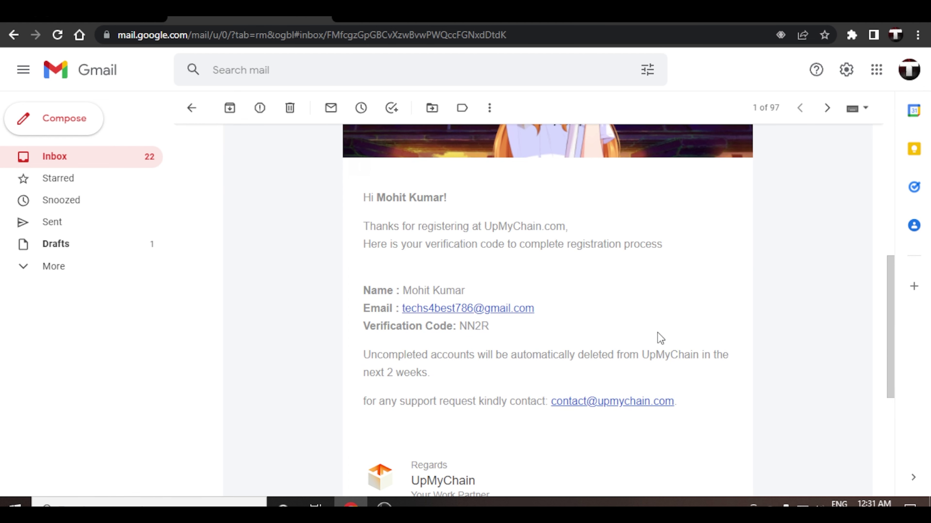
pyautogui.scroll(-3, 750, 374)
pyautogui.scroll(3, 754, 386)
pyautogui.scroll(3, 741, 387)
pyautogui.scroll(-5, 742, 385)
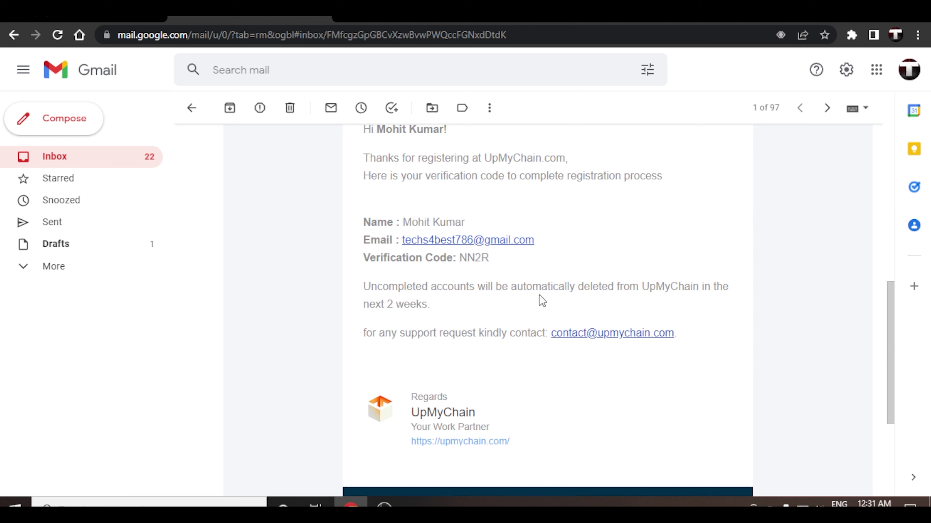
# Copy the verification code from the UpMyChain email
pyautogui.moveTo(493, 258); pyautogui.dragTo(461, 257)
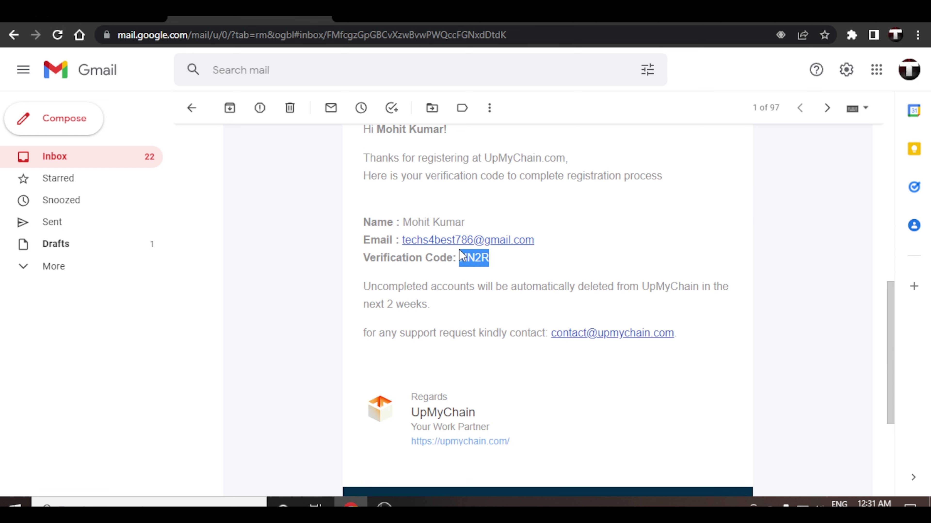
pyautogui.rightClick(472, 255)
pyautogui.click(528, 266)
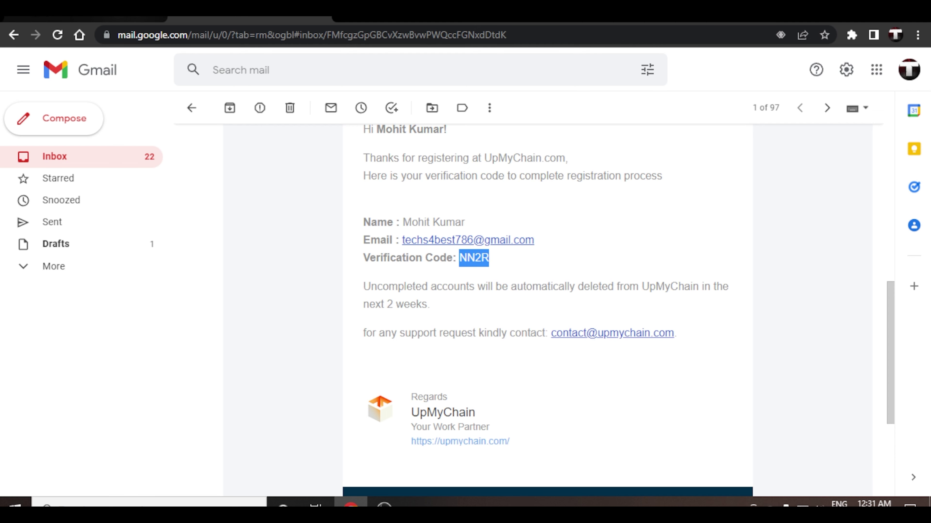
# Return to the registration page, paste the verification code as plain text and submit it
pyautogui.hotkey('ctrl', 'Tab')
pyautogui.scroll(-6, 337, 309)
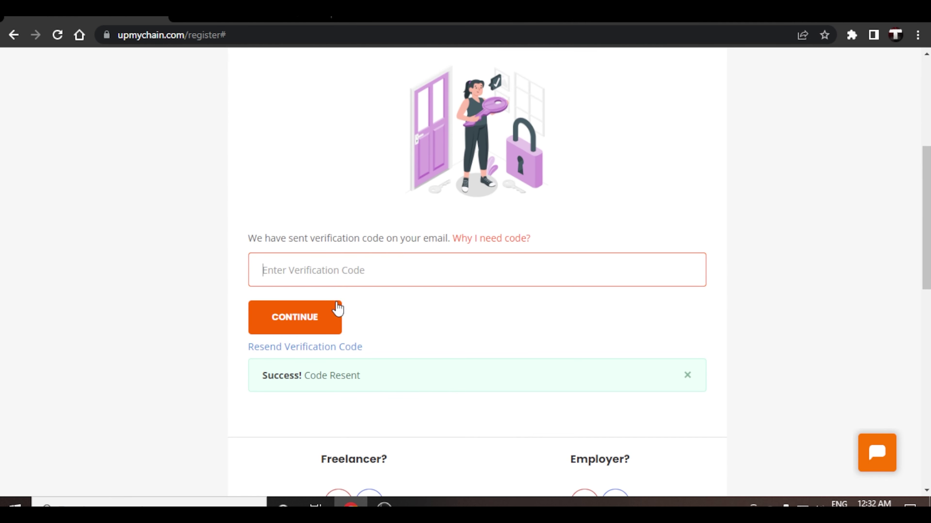
pyautogui.rightClick(314, 268)
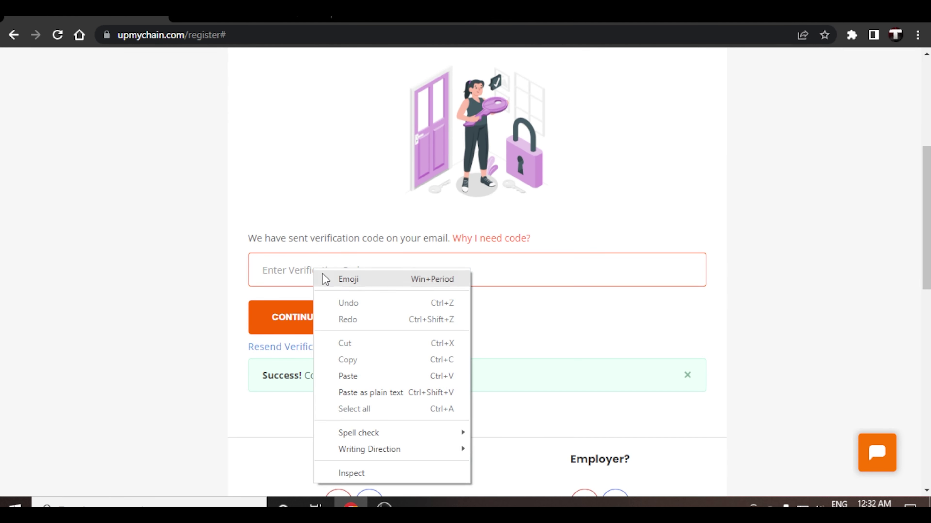
pyautogui.click(362, 393)
pyautogui.click(316, 324)
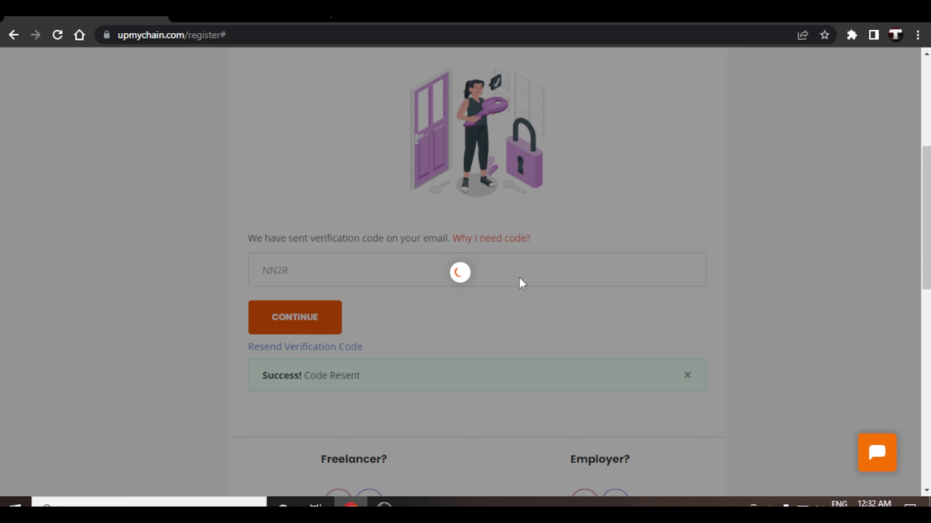
pyautogui.scroll(5, 711, 273)
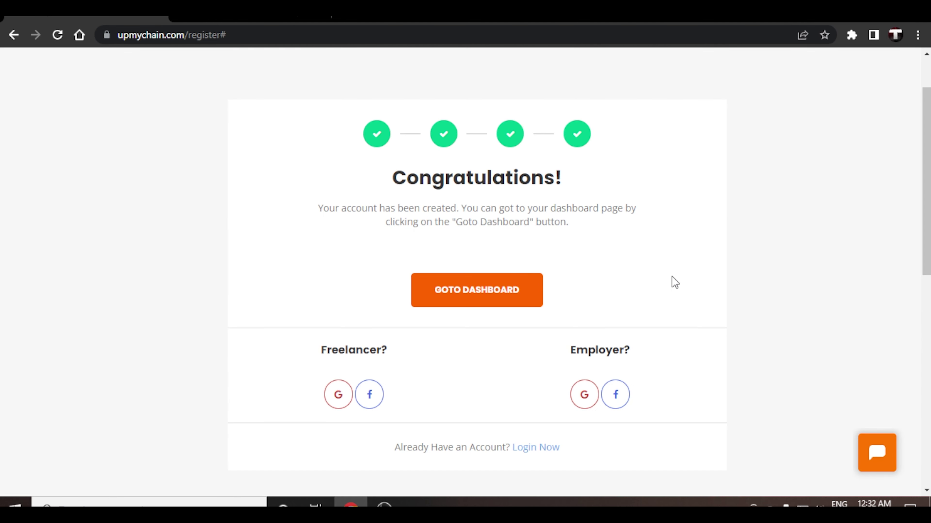
pyautogui.scroll(2, 673, 282)
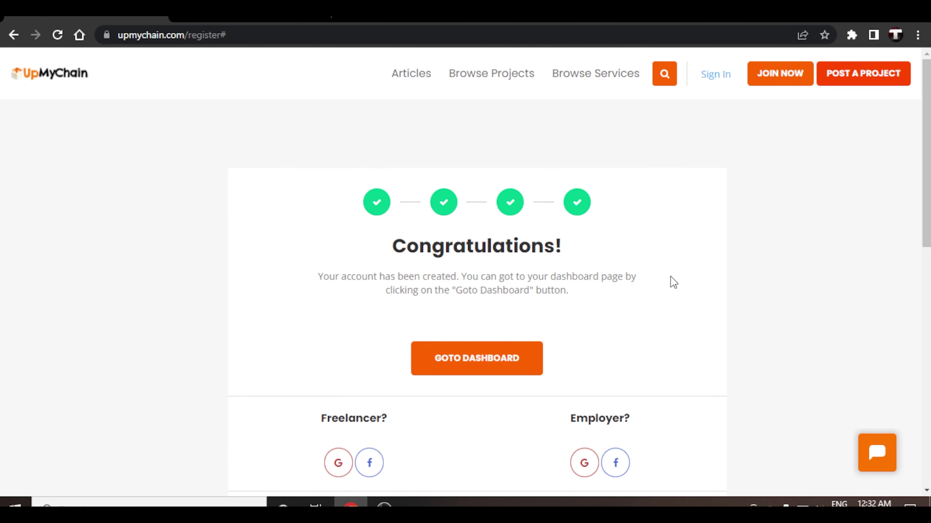
# Go to the dashboard, open the freelancer profile form and set the gender to Male
pyautogui.click(520, 364)
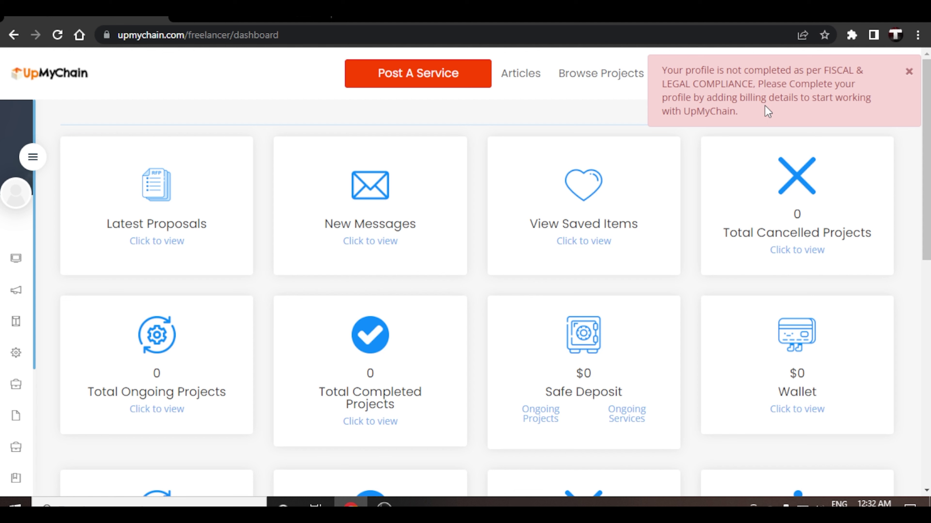
pyautogui.click(730, 98)
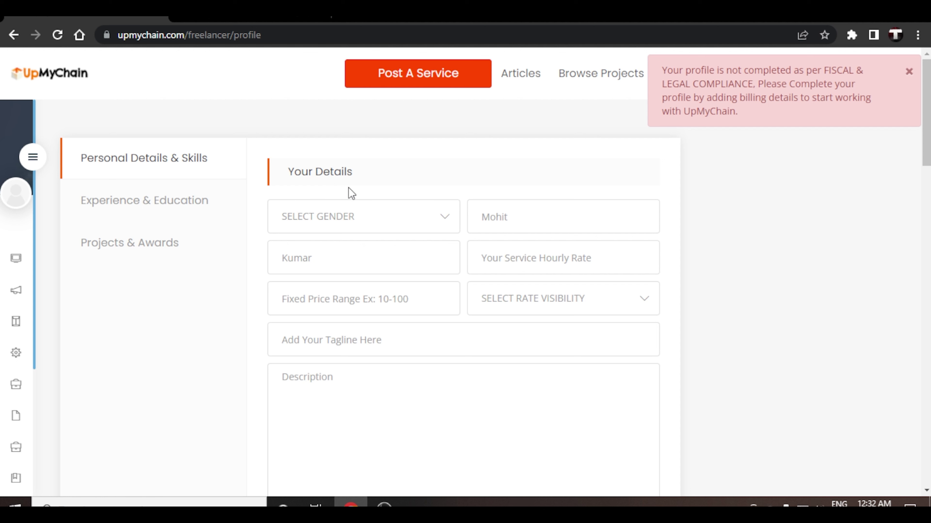
pyautogui.click(384, 223)
pyautogui.click(331, 254)
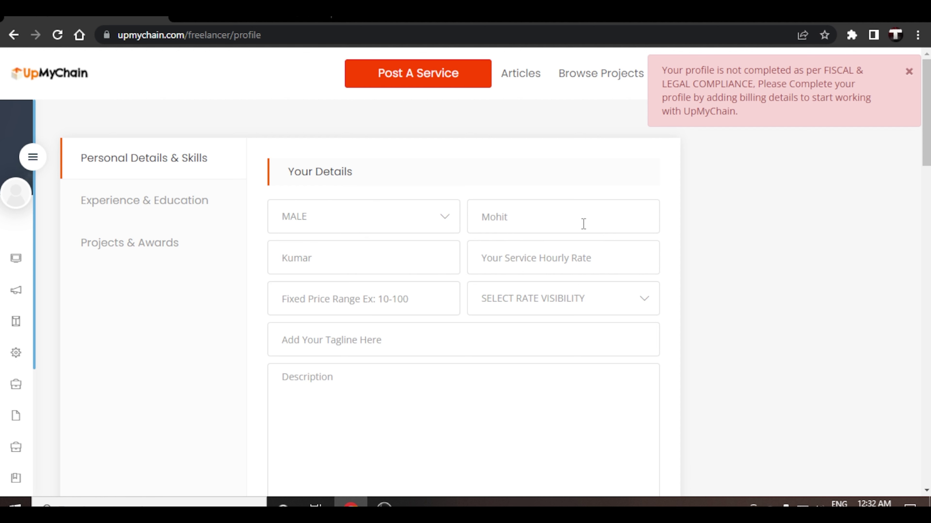
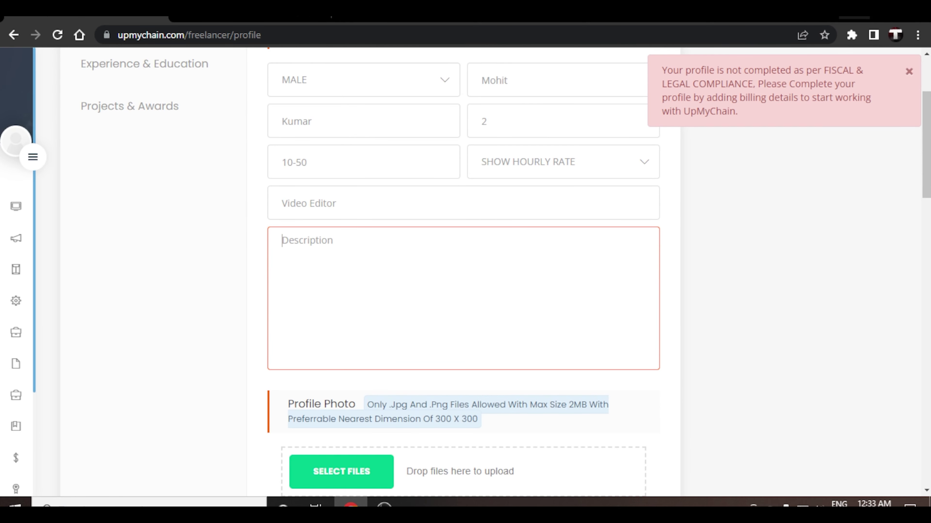
# Switch to File Explorer and open the freelancer text document from New Volume (D:) in Notepad
pyautogui.press('super+d')
pyautogui.doubleClick(25, 436)
pyautogui.doubleClick(370, 198)
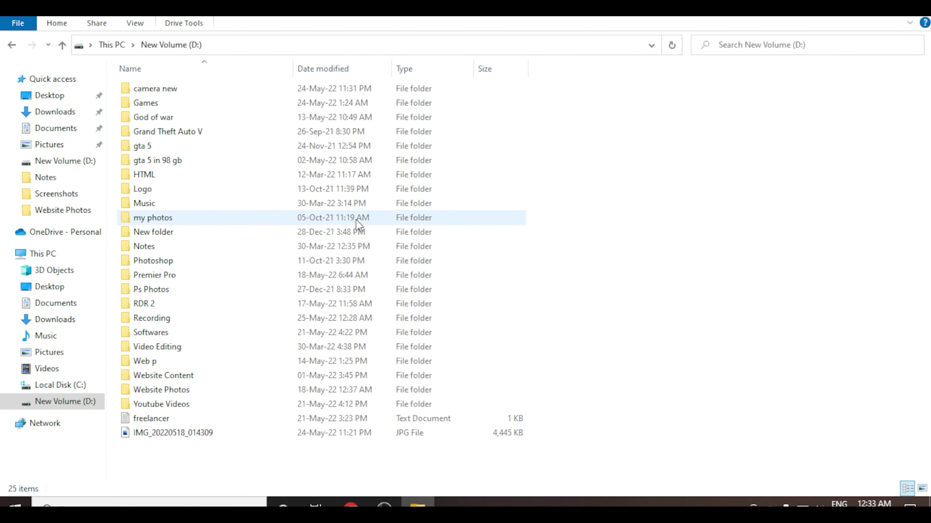
pyautogui.doubleClick(161, 417)
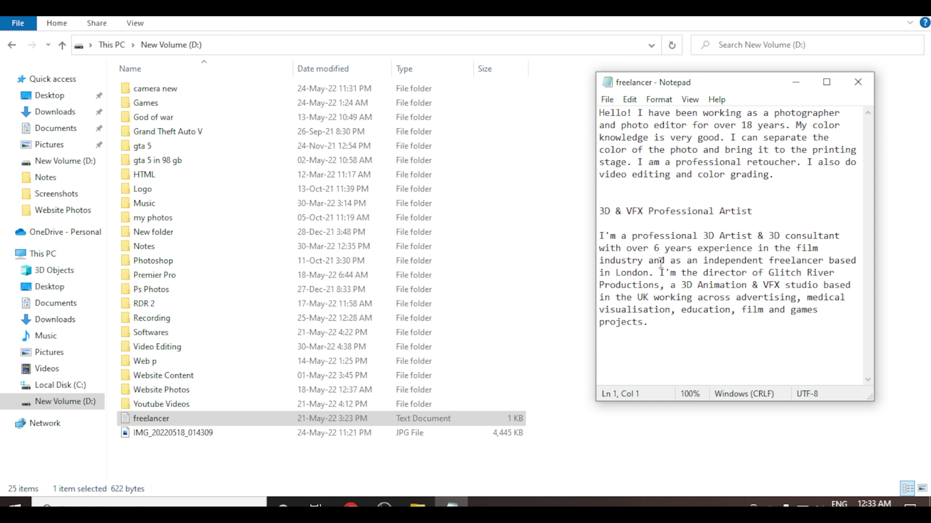
# Copy the photographer and photo editor introduction paragraph from Notepad and return to the freelancer profile form in the browser
pyautogui.moveTo(600, 113); pyautogui.dragTo(772, 182)
pyautogui.rightClick(734, 162)
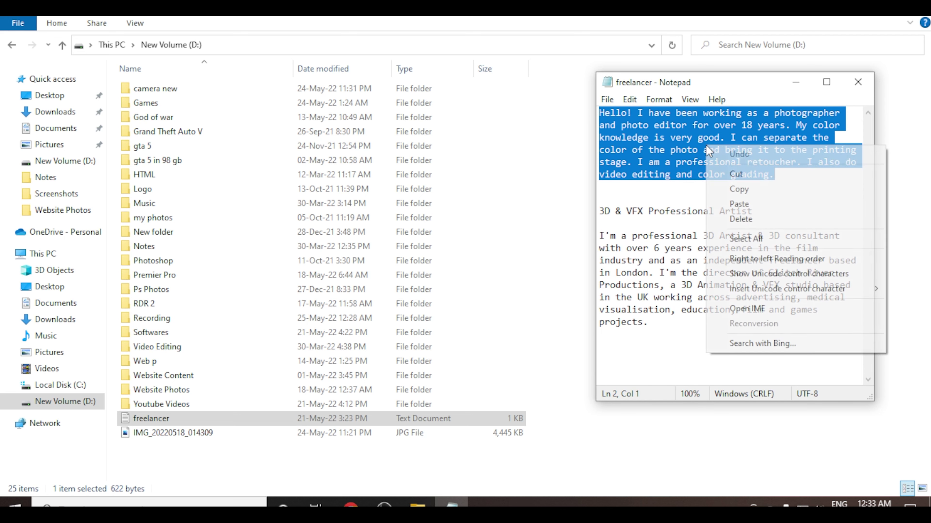
pyautogui.click(743, 182)
pyautogui.click(350, 505)
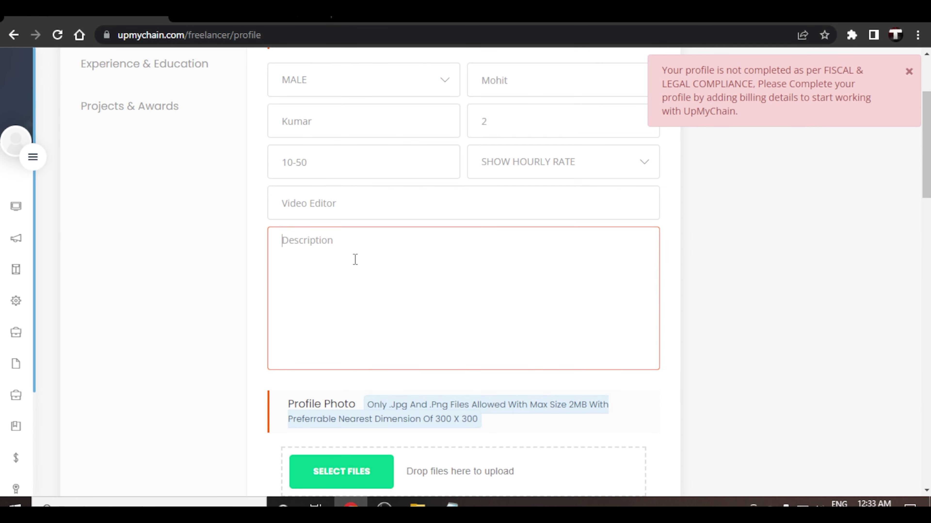
# Paste the copied photographer and photo editor introduction into the profile's description field
pyautogui.hotkey('ctrl', 'v')
pyautogui.scroll(3, 355, 259)
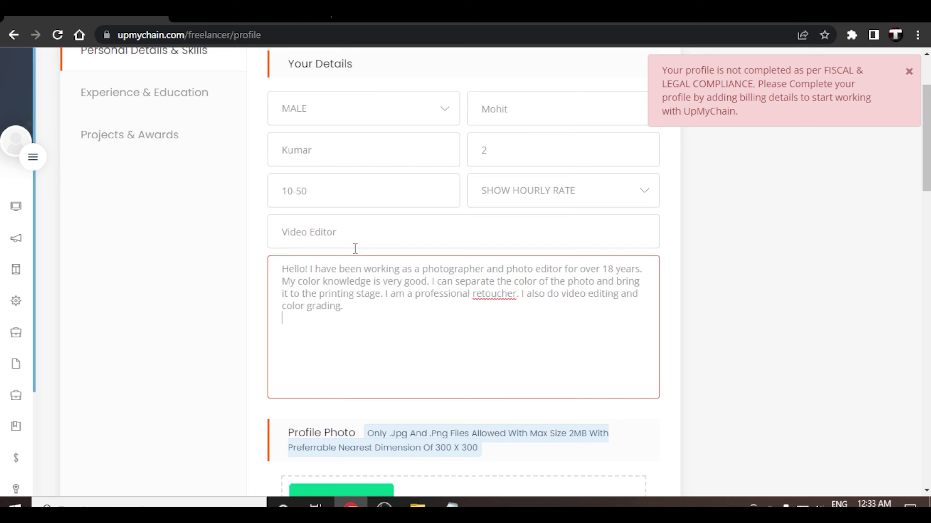
pyautogui.scroll(-3, 456, 341)
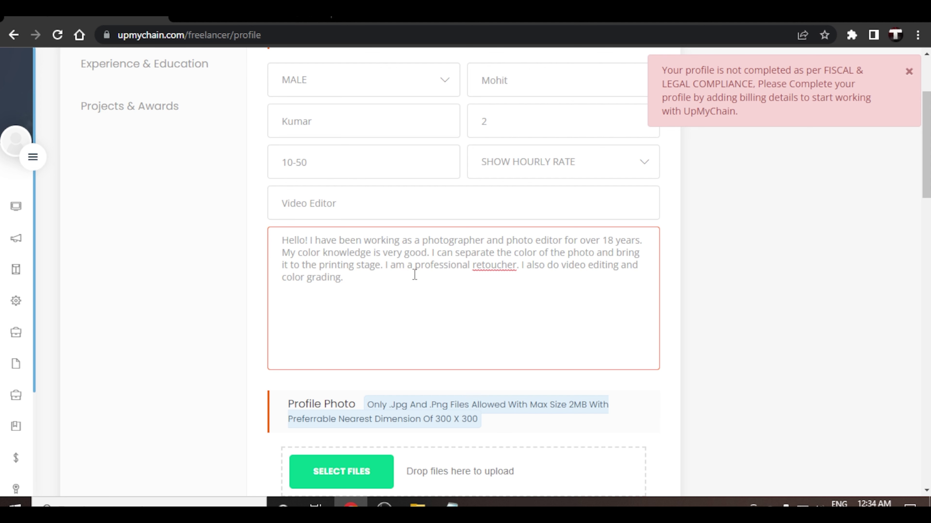
# Upload IMG_20220518_014309-min from the Downloads folder as the profile photo
pyautogui.scroll(-2, 414, 274)
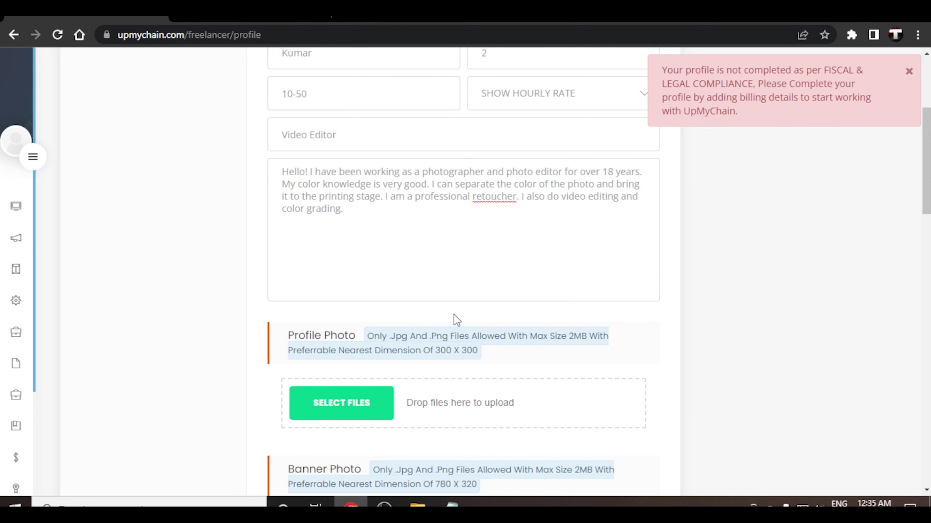
pyautogui.scroll(-2, 454, 308)
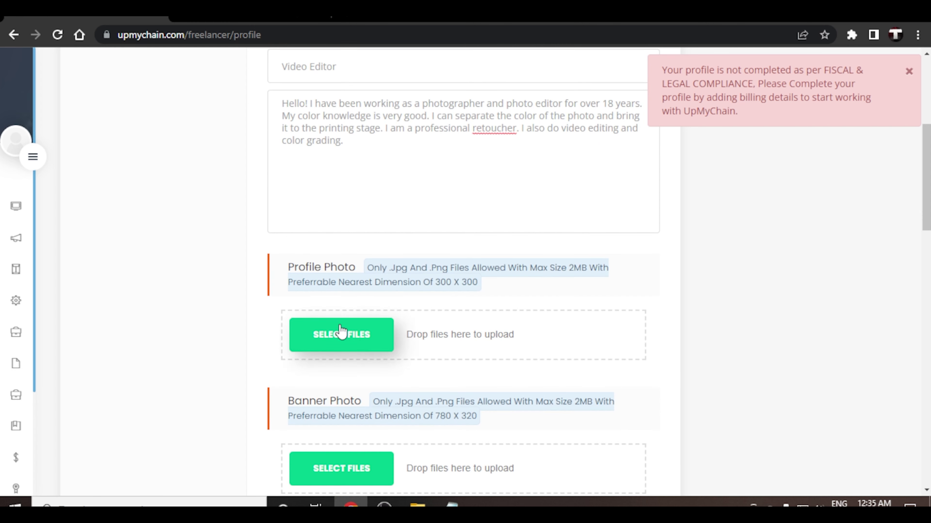
pyautogui.click(357, 341)
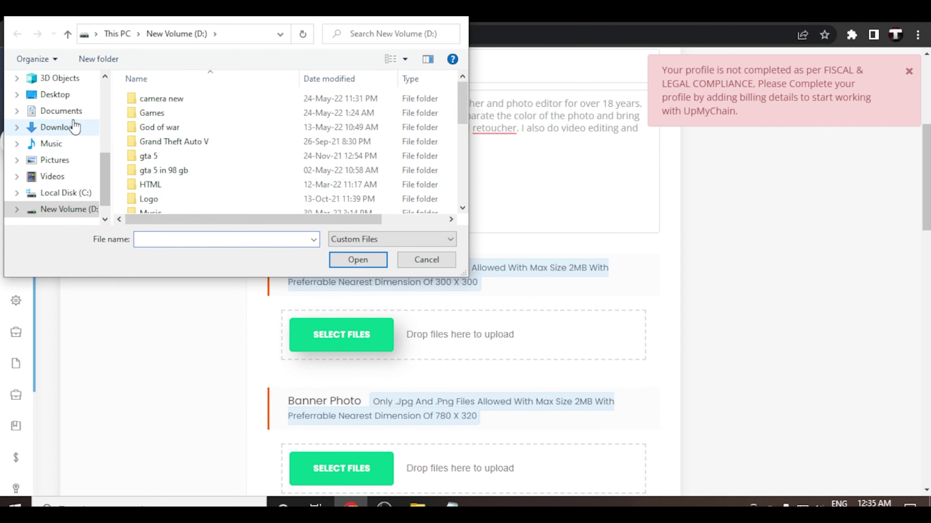
pyautogui.click(70, 127)
pyautogui.click(191, 118)
pyautogui.click(357, 261)
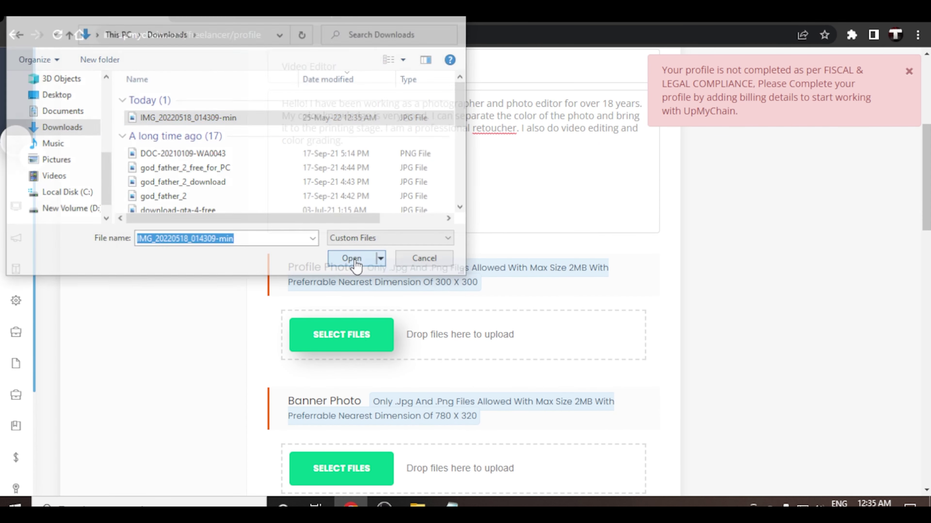
pyautogui.scroll(-5, 540, 363)
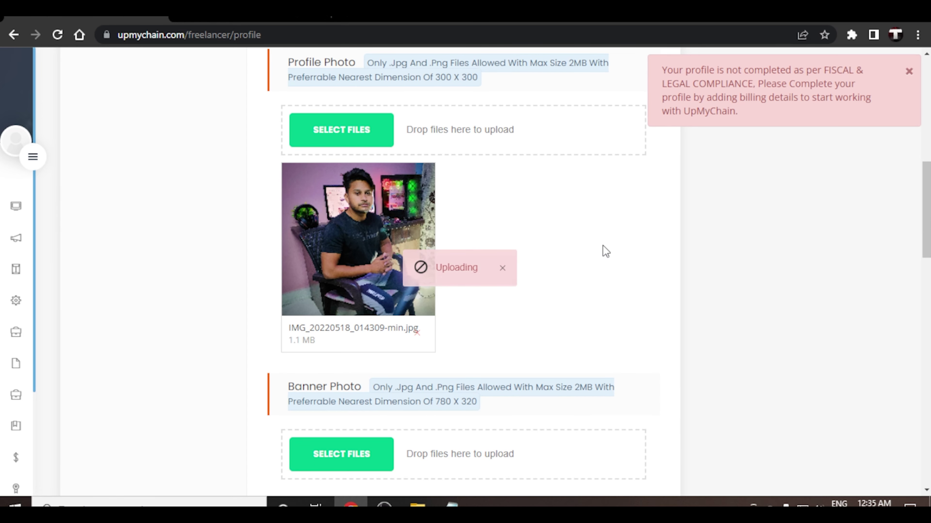
pyautogui.scroll(2, 482, 201)
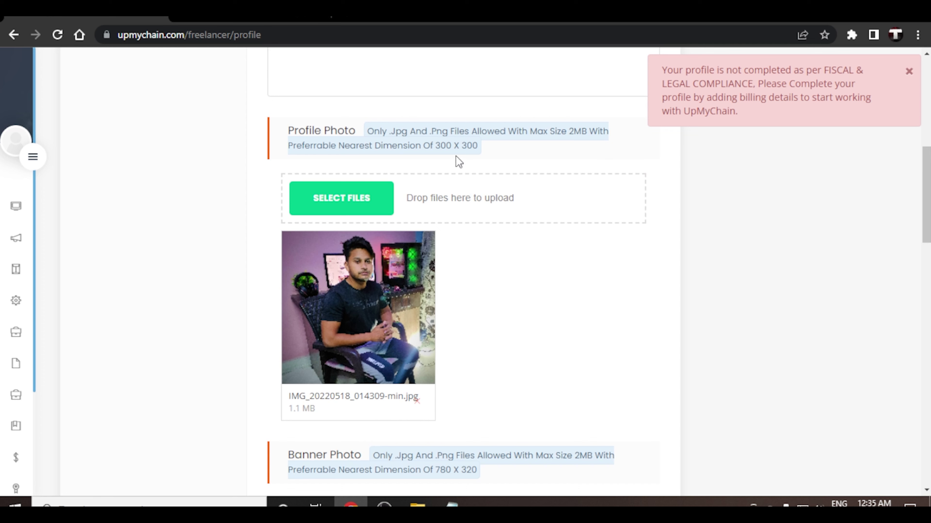
# Choose Consumer as the account type in the billing details
pyautogui.scroll(-6, 554, 299)
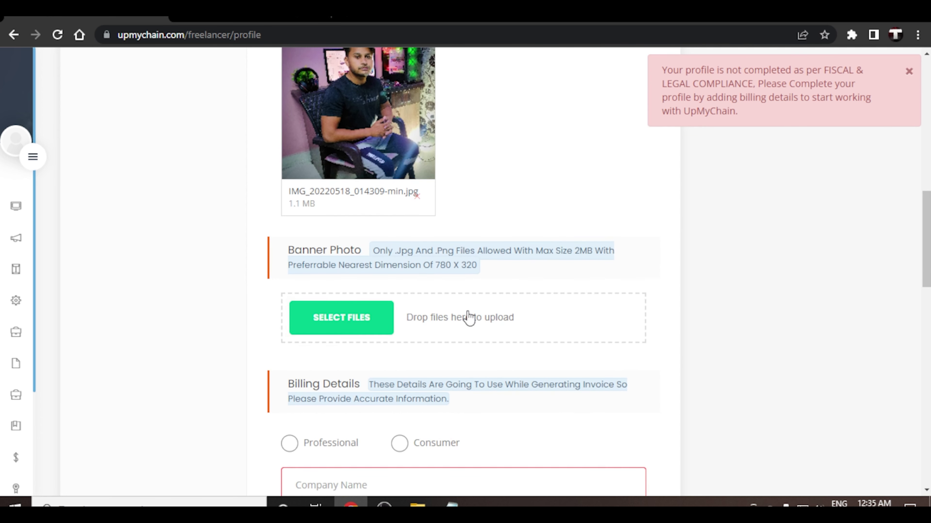
pyautogui.scroll(-4, 469, 316)
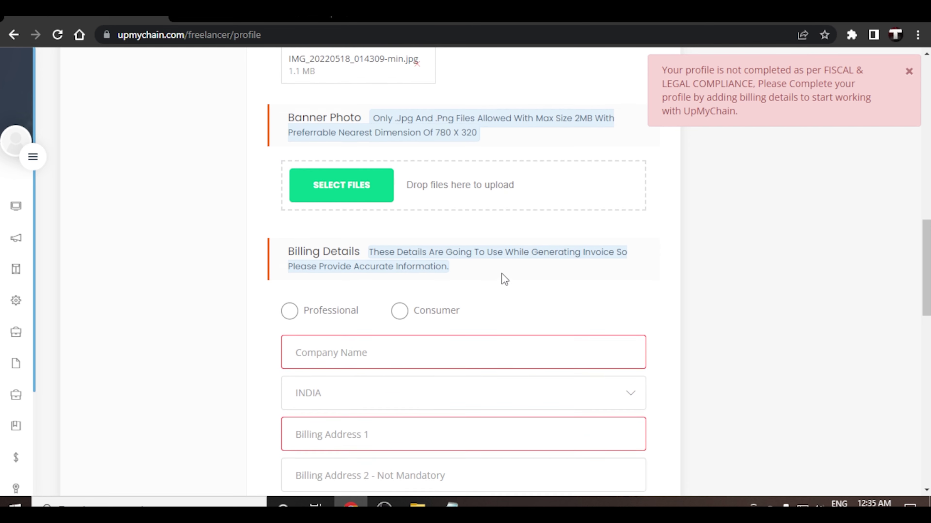
pyautogui.scroll(-2, 499, 275)
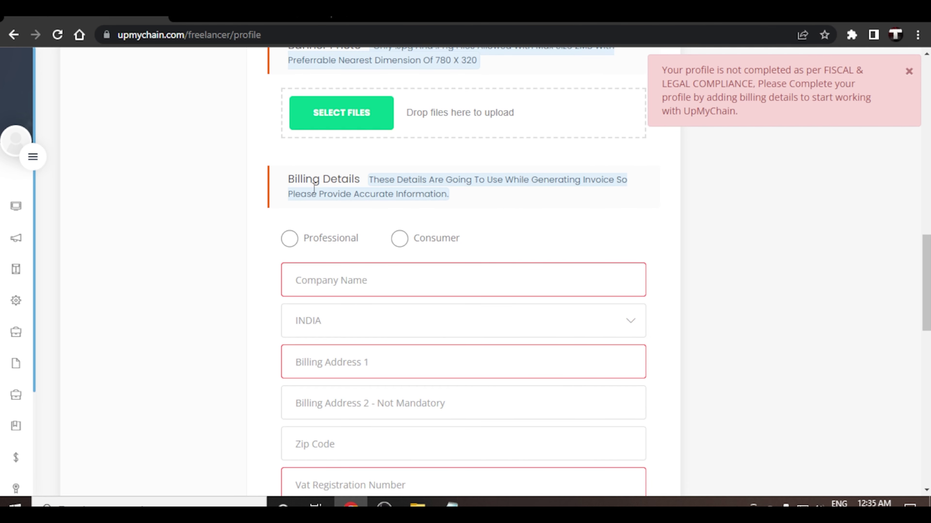
pyautogui.click(400, 240)
pyautogui.scroll(-2, 525, 264)
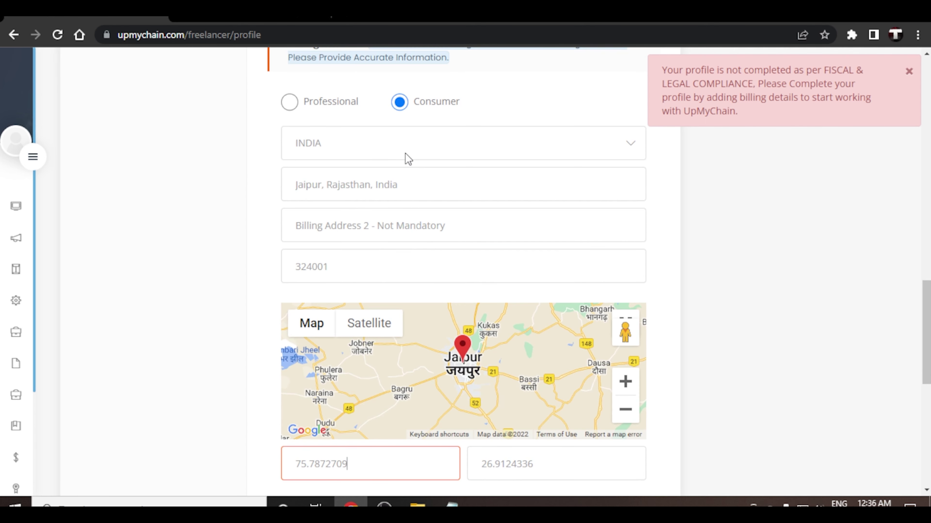
# Set the average response time to 2 Hour
pyautogui.scroll(-5, 405, 251)
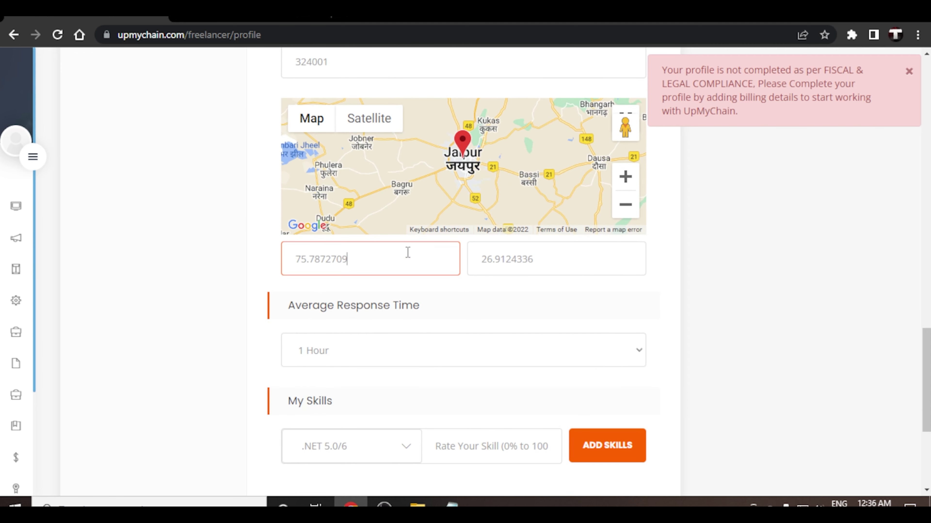
pyautogui.scroll(-2, 408, 252)
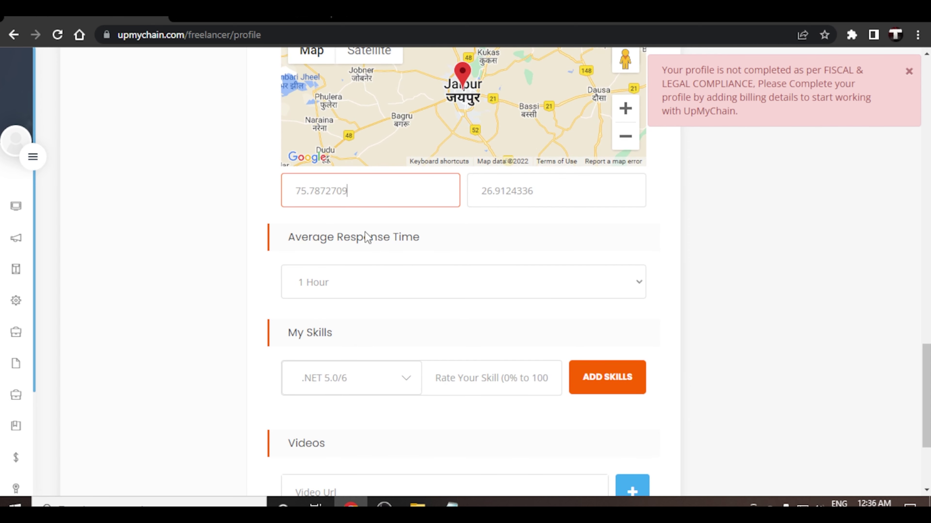
pyautogui.click(383, 290)
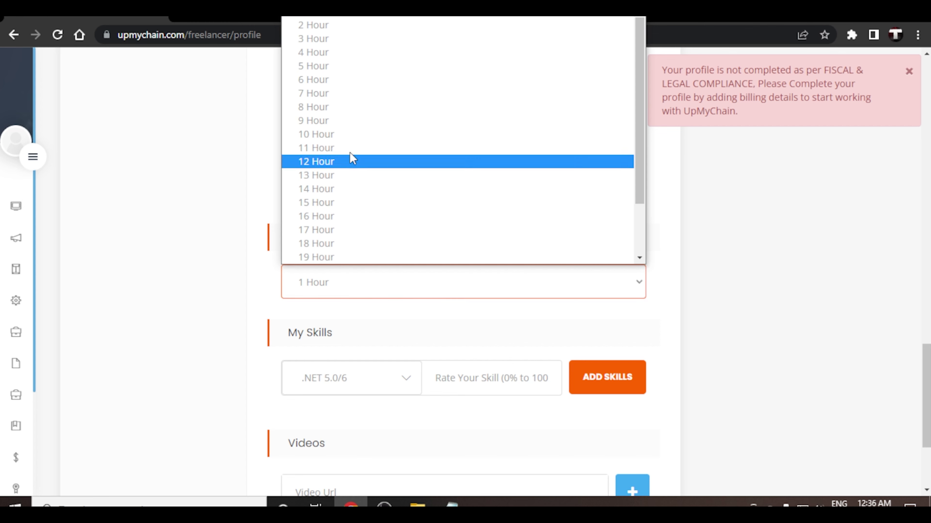
pyautogui.click(323, 22)
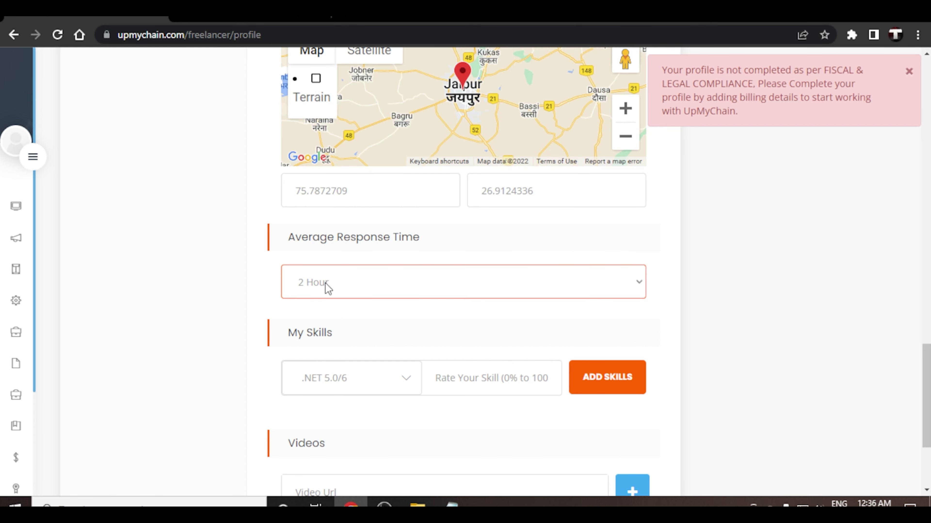
# Select Video Post-editing as the skill in My Skills and rate it 75
pyautogui.scroll(-1, 324, 284)
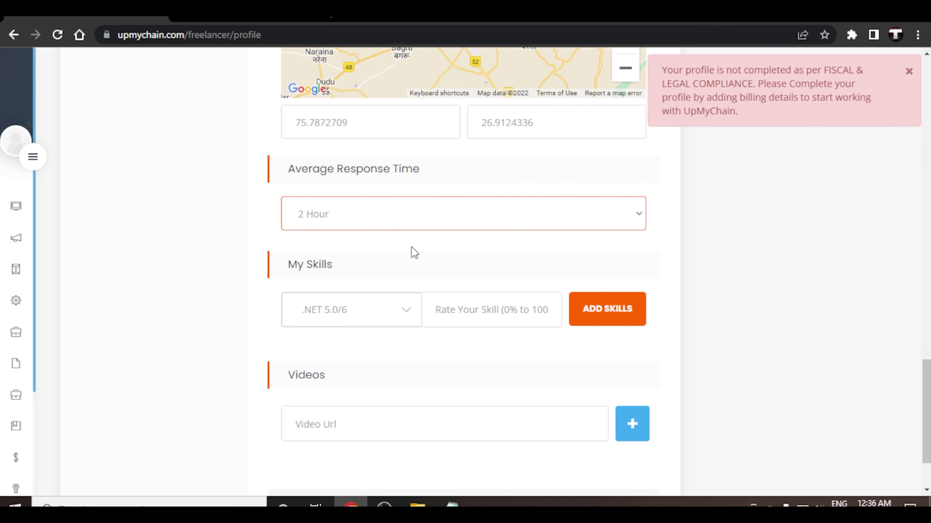
pyautogui.scroll(-1, 371, 252)
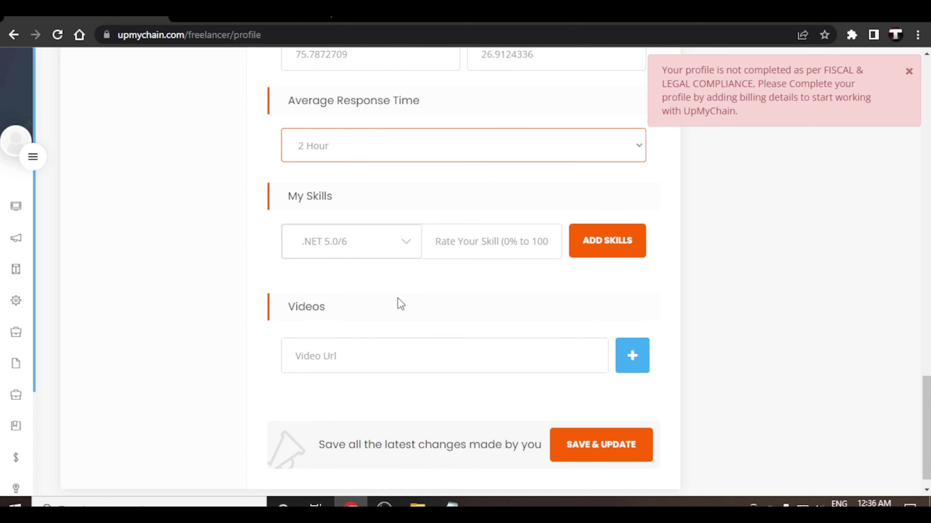
pyautogui.click(403, 246)
pyautogui.click(467, 242)
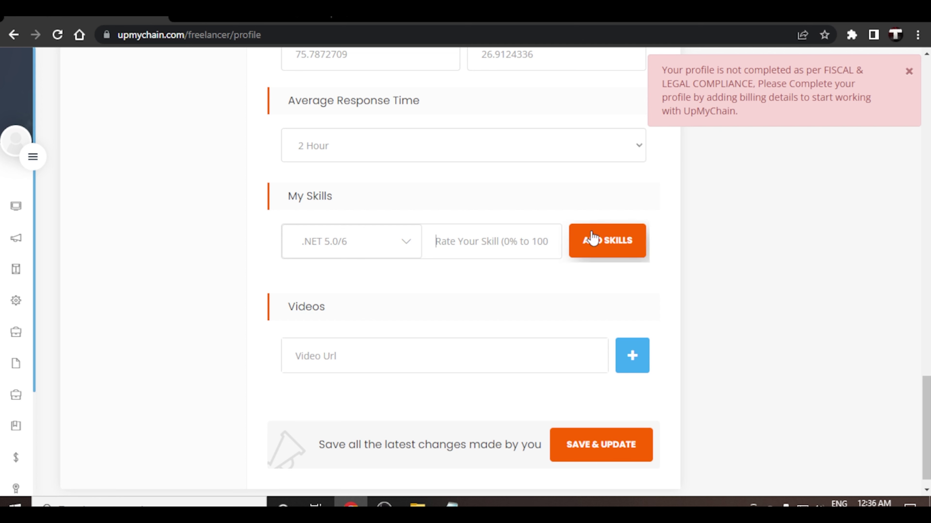
pyautogui.click(409, 245)
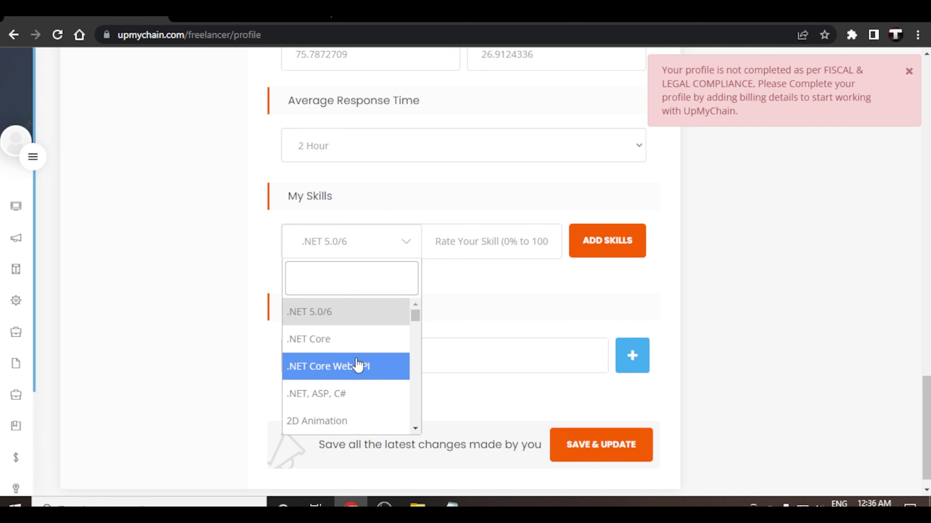
pyautogui.scroll(-6, 323, 424)
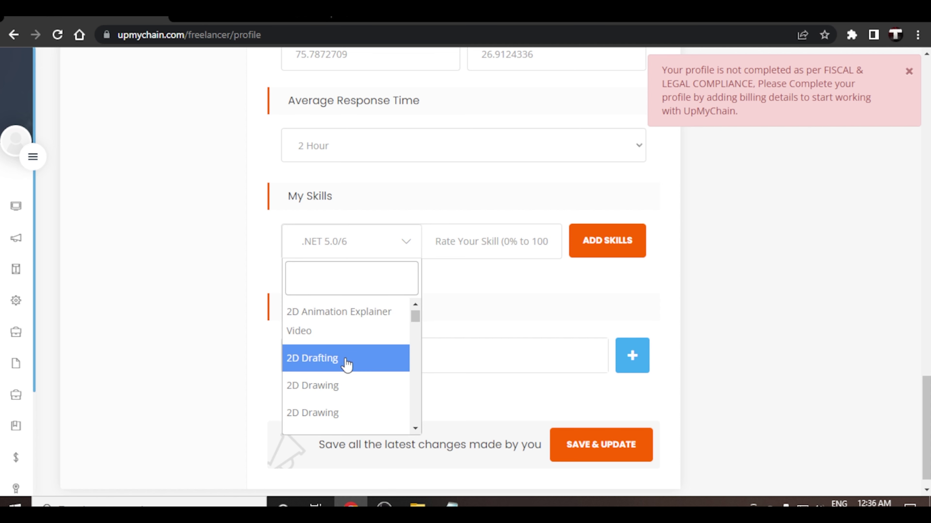
pyautogui.scroll(-10, 324, 422)
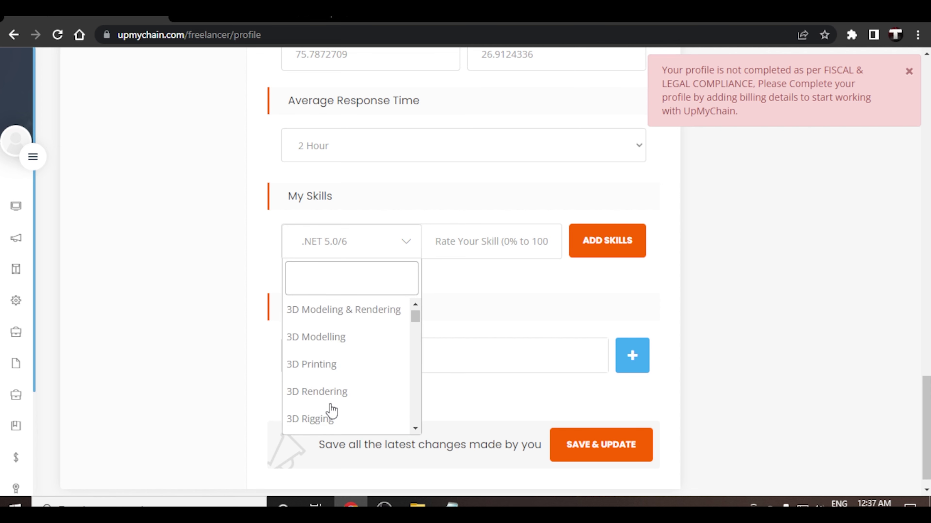
pyautogui.scroll(-20, 366, 385)
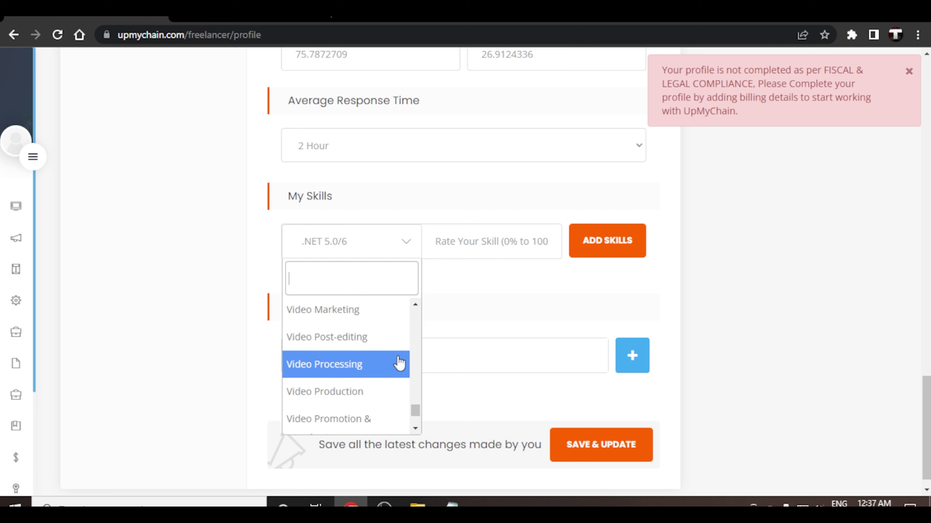
pyautogui.click(355, 349)
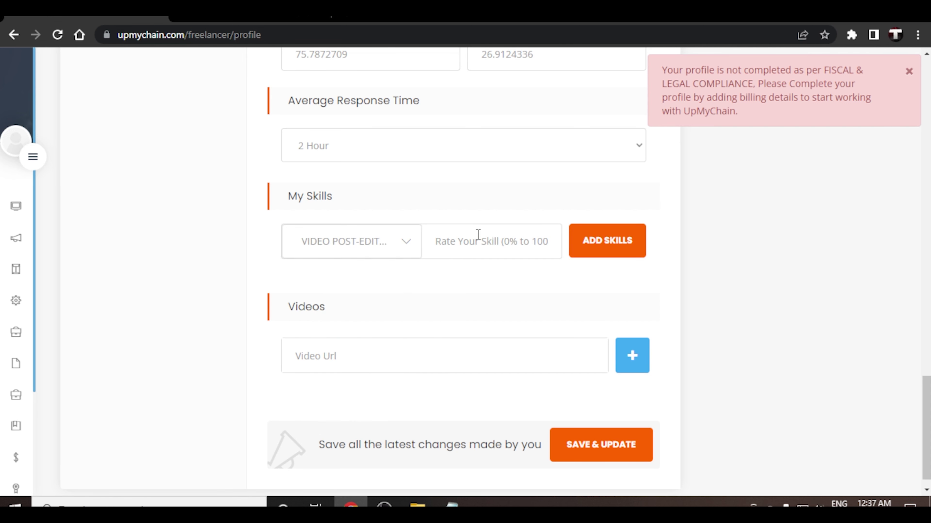
pyautogui.click(530, 244)
pyautogui.write('75')
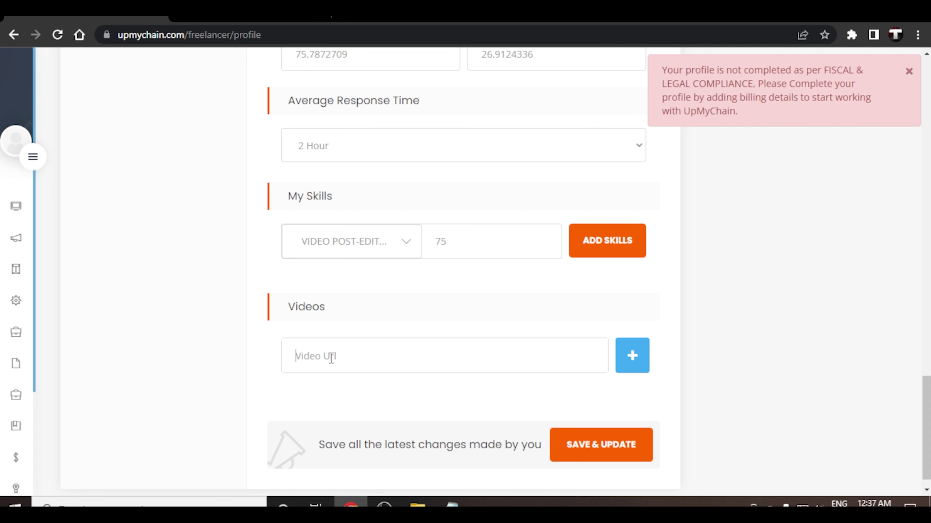
# Search Google for youtube in a new browser tab and open the YouTube site
pyautogui.click(354, 17)
pyautogui.click(432, 271)
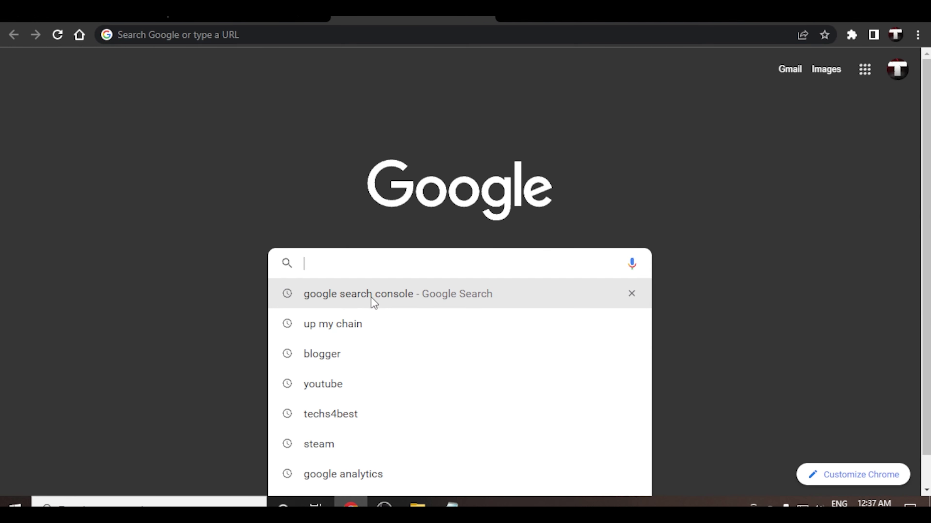
pyautogui.click(326, 386)
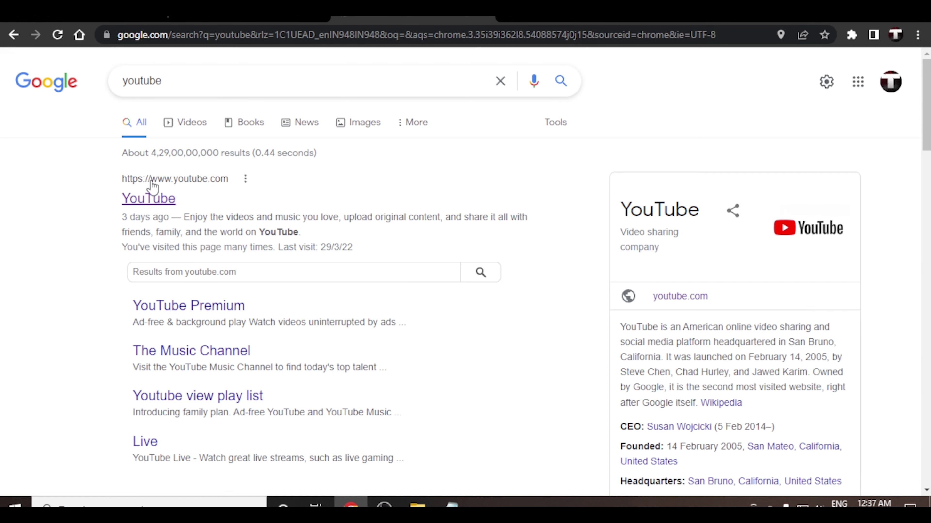
pyautogui.click(149, 198)
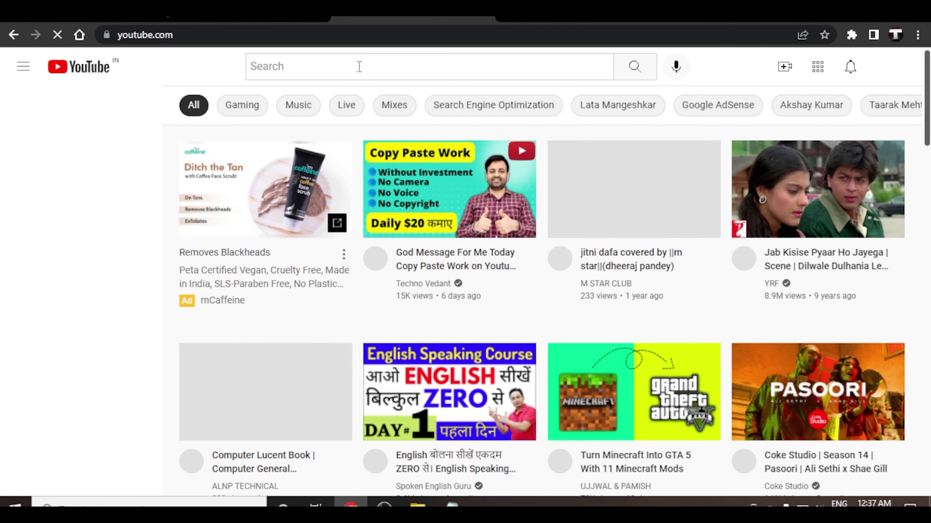
# Search YouTube for techs4best gaming and open the Techs4Best channel page
pyautogui.click(359, 66)
pyautogui.write('tec')
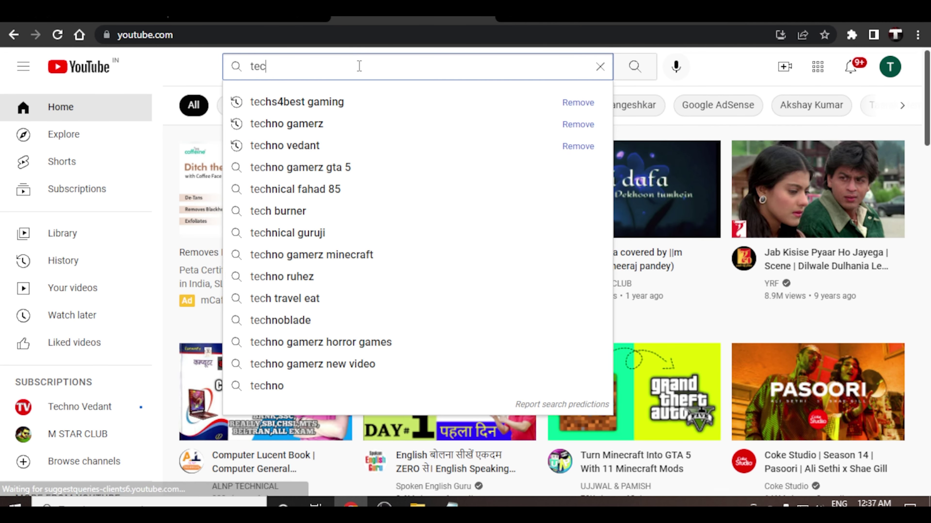
pyautogui.click(315, 107)
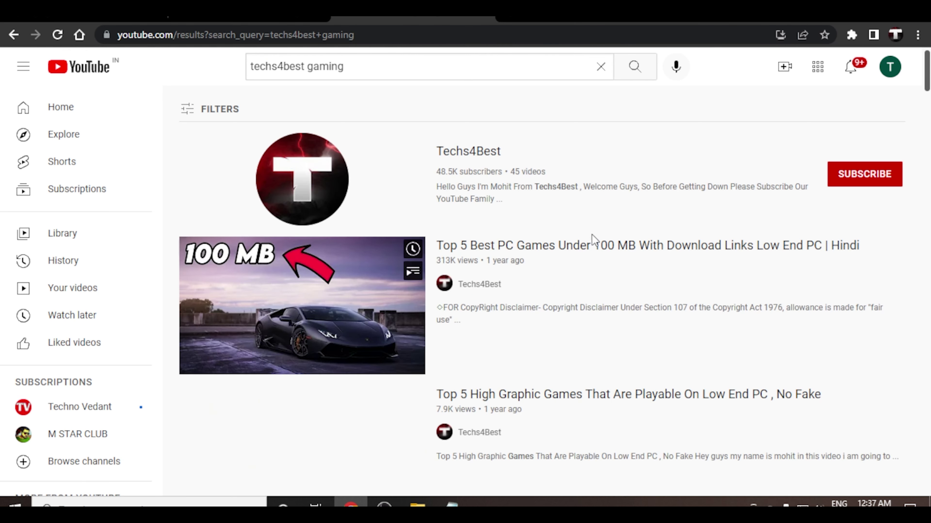
pyautogui.click(311, 204)
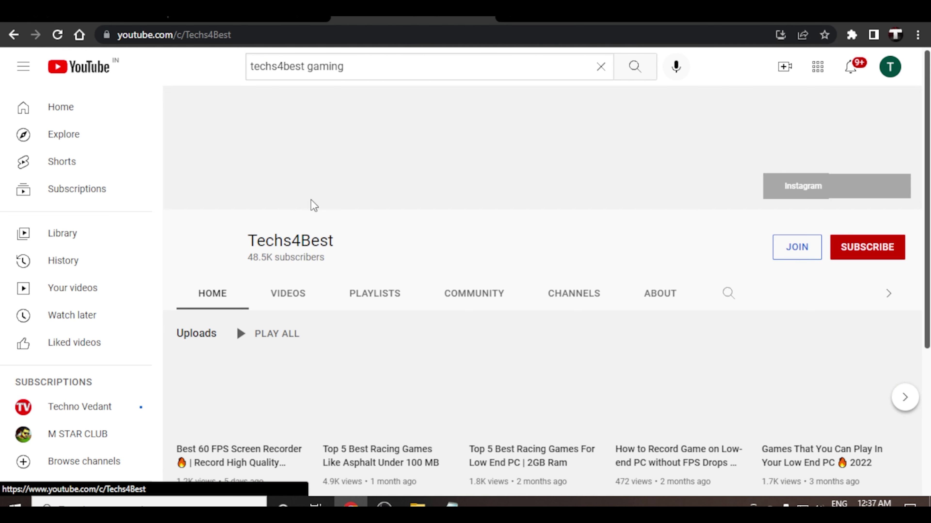
# Copy the Techs4Best channel's web address and paste it as the video URL in the freelancer profile
pyautogui.click(324, 33)
pyautogui.moveTo(324, 33); pyautogui.dragTo(111, 25)
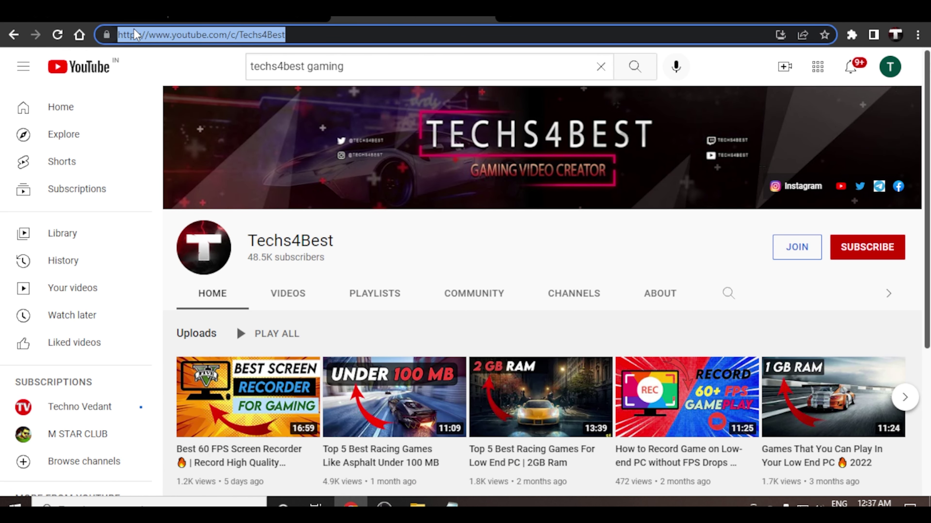
pyautogui.rightClick(133, 28)
pyautogui.click(204, 117)
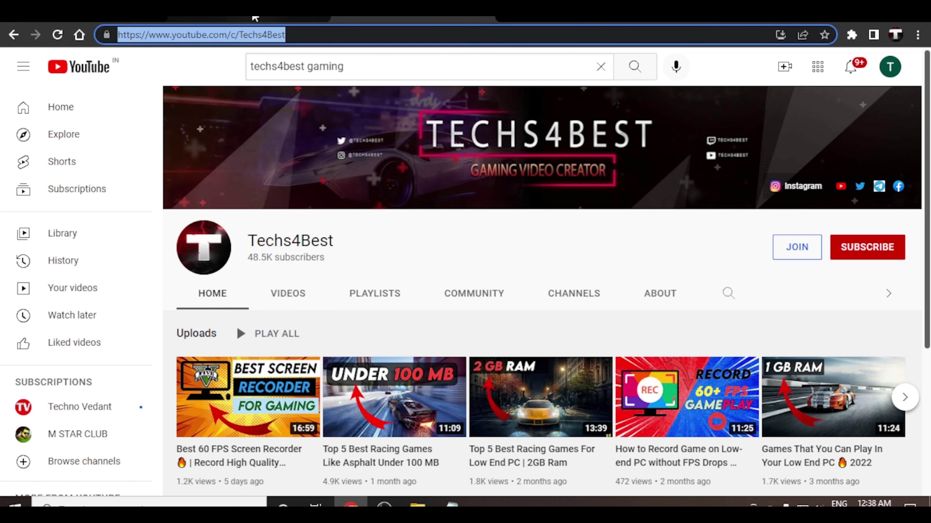
pyautogui.click(84, 18)
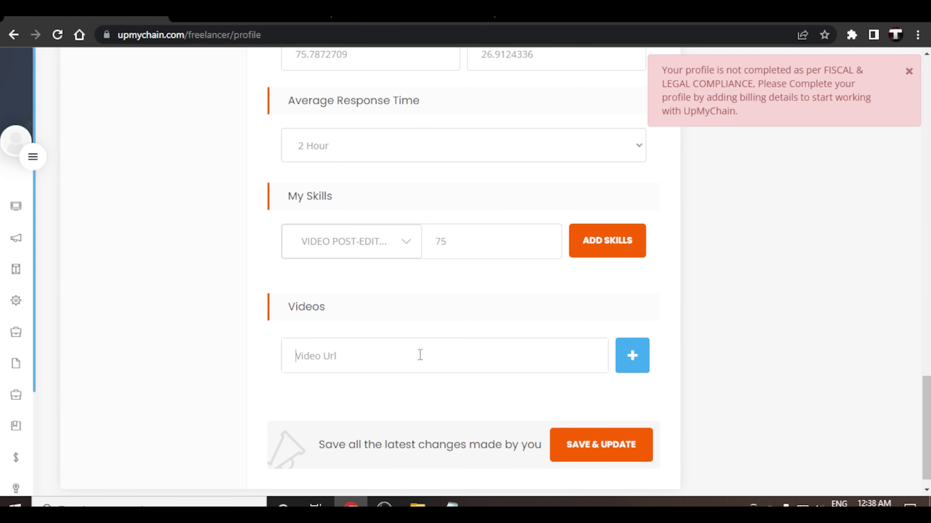
pyautogui.hotkey('ctrl', 'v')
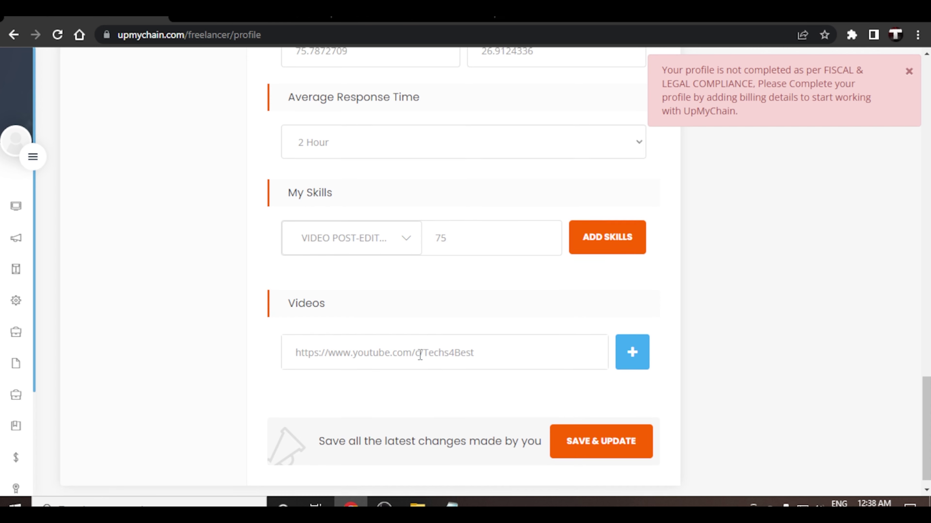
# Add an empty second video URL row to the profile and remove it again
pyautogui.scroll(-1, 421, 354)
pyautogui.click(633, 345)
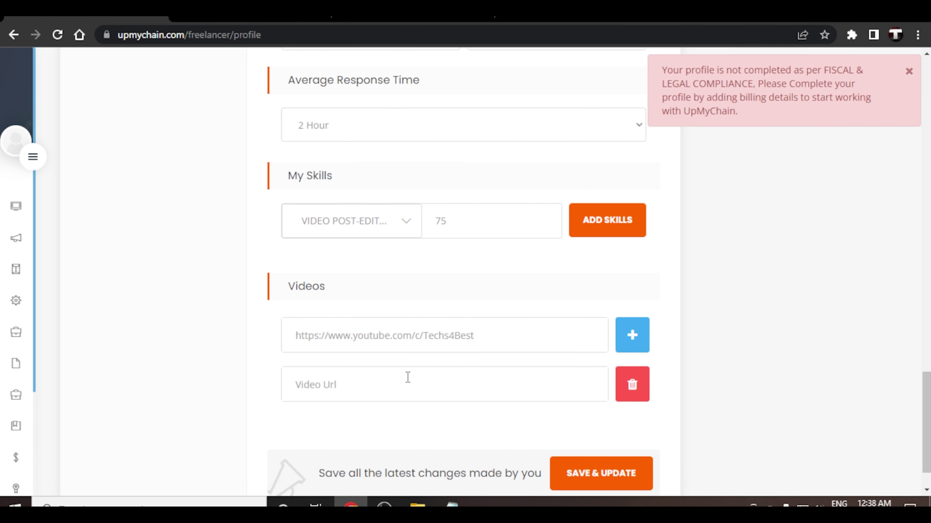
pyautogui.click(631, 388)
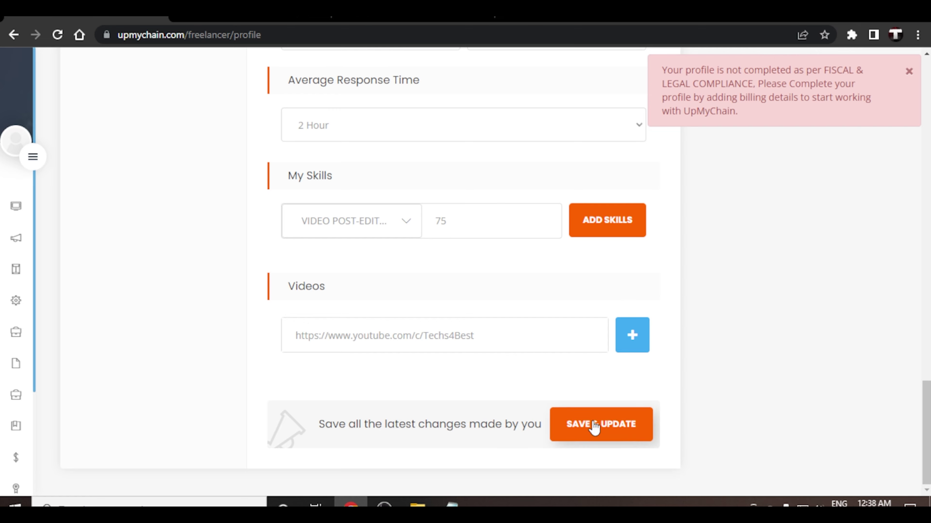
# Review the personal details, photo and billing sections of the freelancer profile and save the changes
pyautogui.scroll(15, 417, 380)
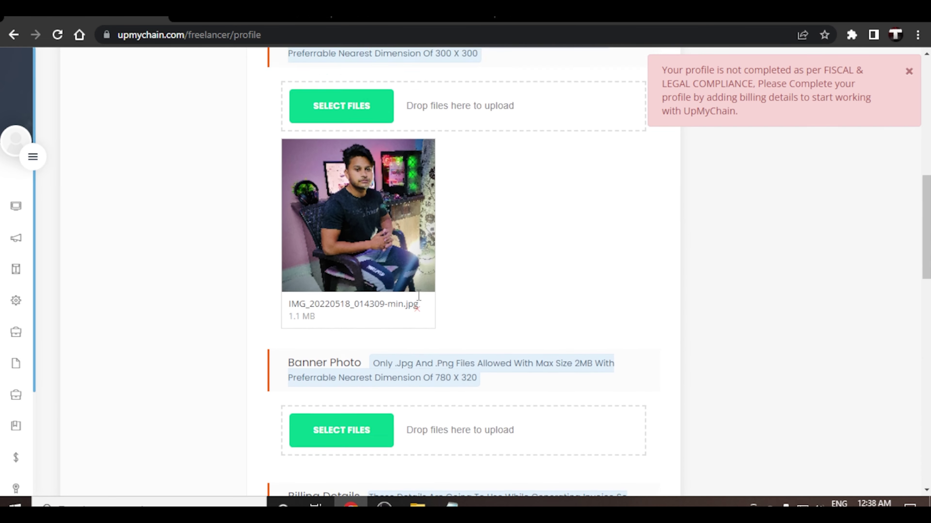
pyautogui.scroll(10, 418, 295)
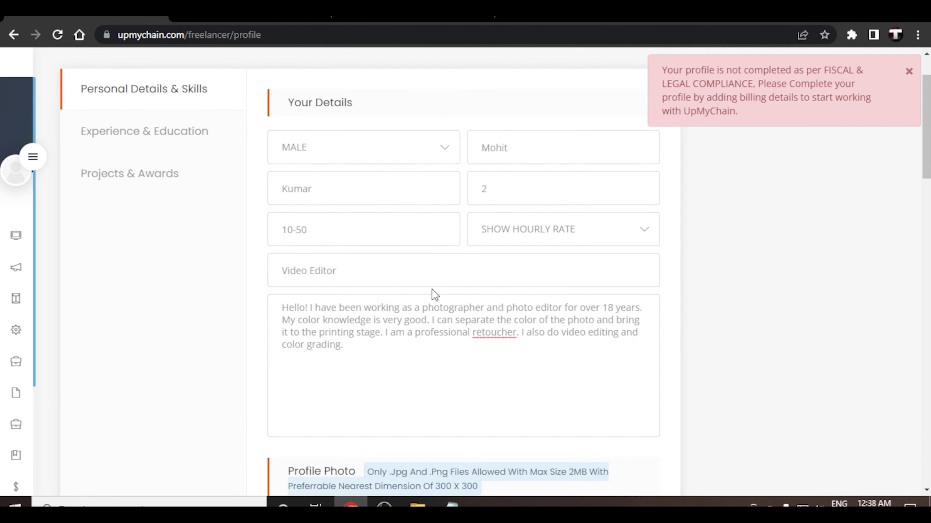
pyautogui.scroll(-20, 433, 286)
pyautogui.scroll(-10, 627, 395)
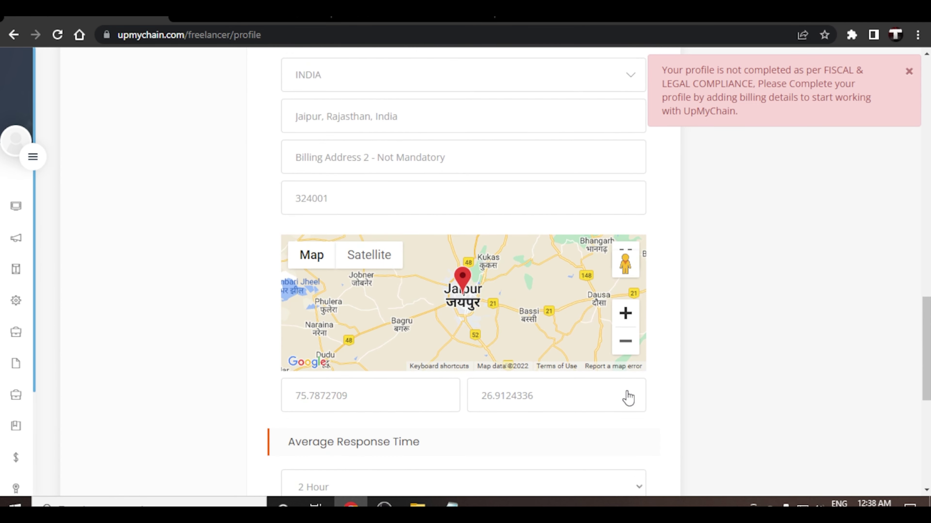
pyautogui.click(602, 429)
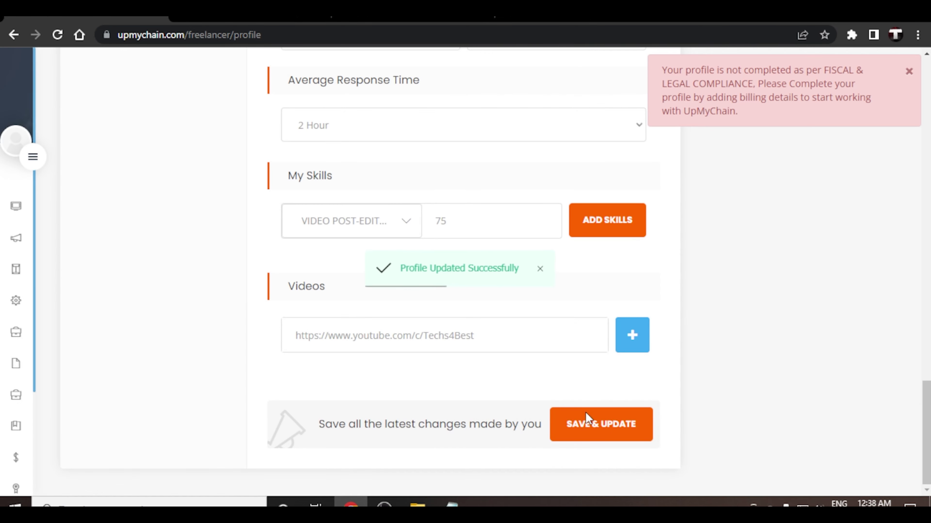
# Add a blank experience entry under Experience & Education, open it for editing and remove it
pyautogui.scroll(15, 414, 367)
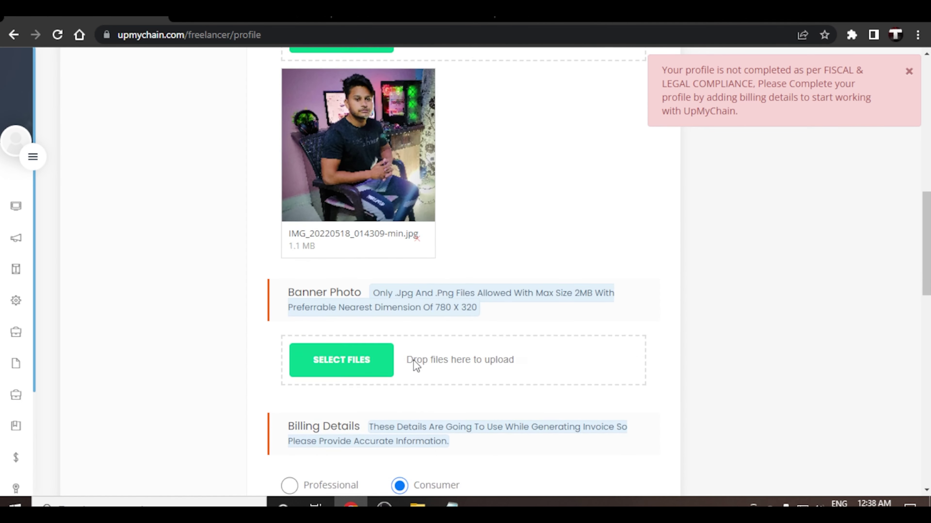
pyautogui.scroll(2, 414, 365)
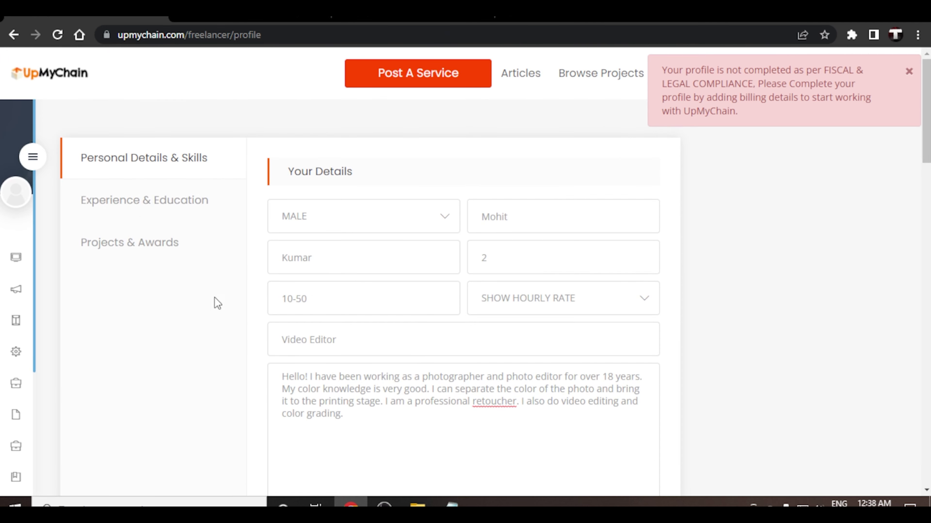
pyautogui.click(154, 202)
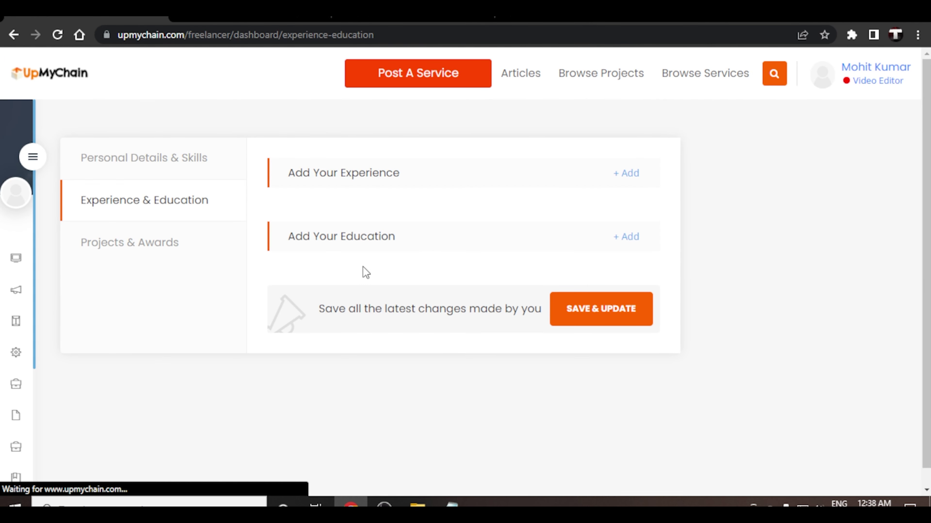
pyautogui.click(630, 175)
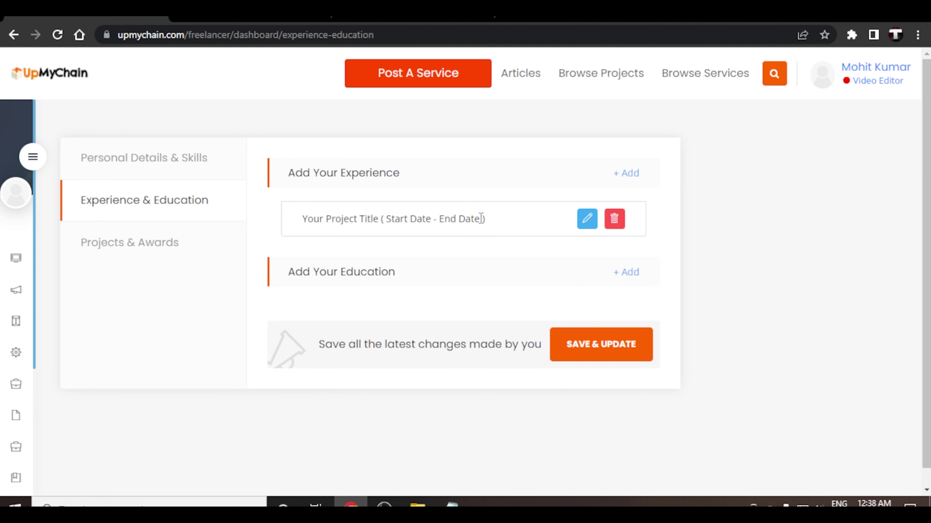
pyautogui.click(587, 224)
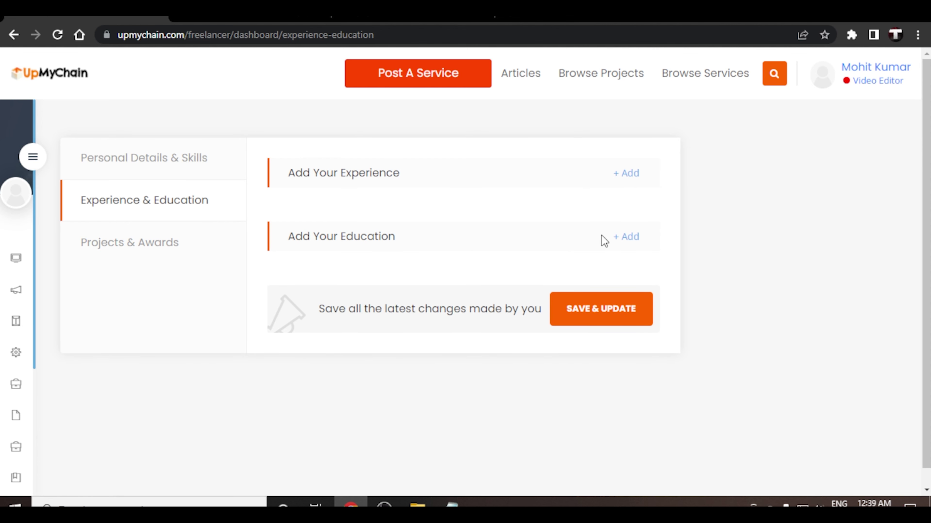
# Save the Projects & Awards section with no entries and open the freelancer dashboard
pyautogui.click(161, 244)
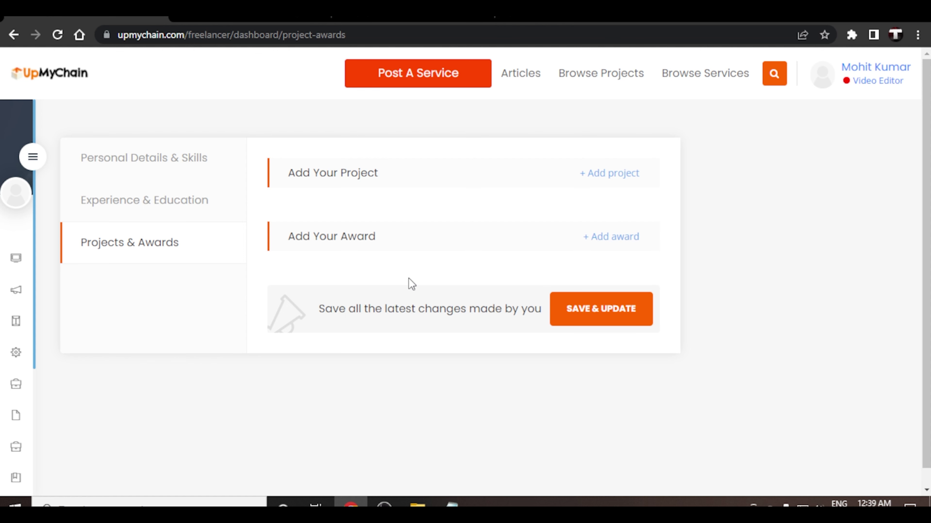
pyautogui.click(595, 310)
pyautogui.moveTo(862, 61)
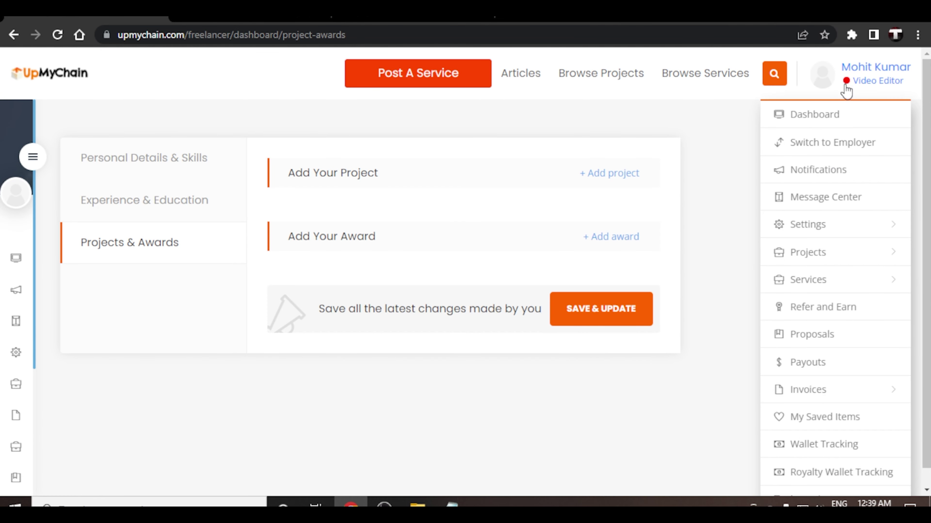
pyautogui.click(821, 115)
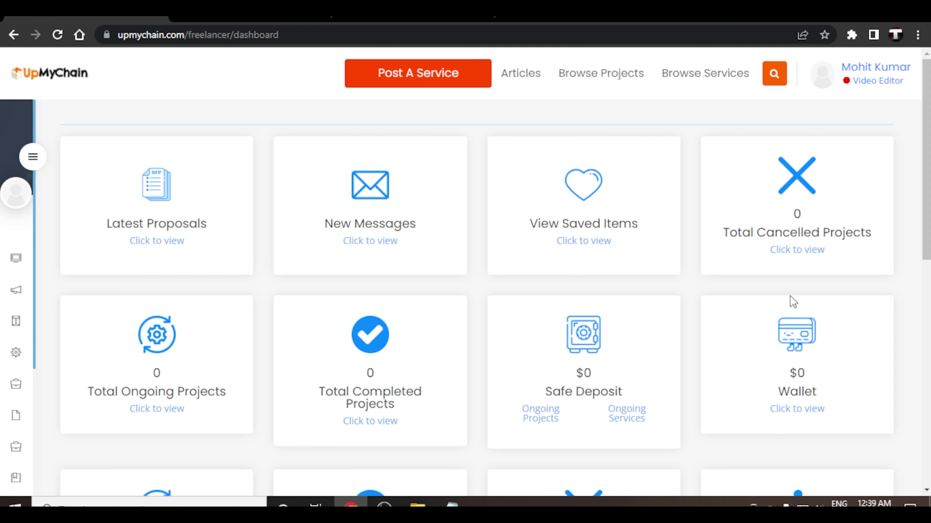
# Start posting a new service titled 3D Animator with a 4-day delivery time and a price of $100
pyautogui.click(419, 77)
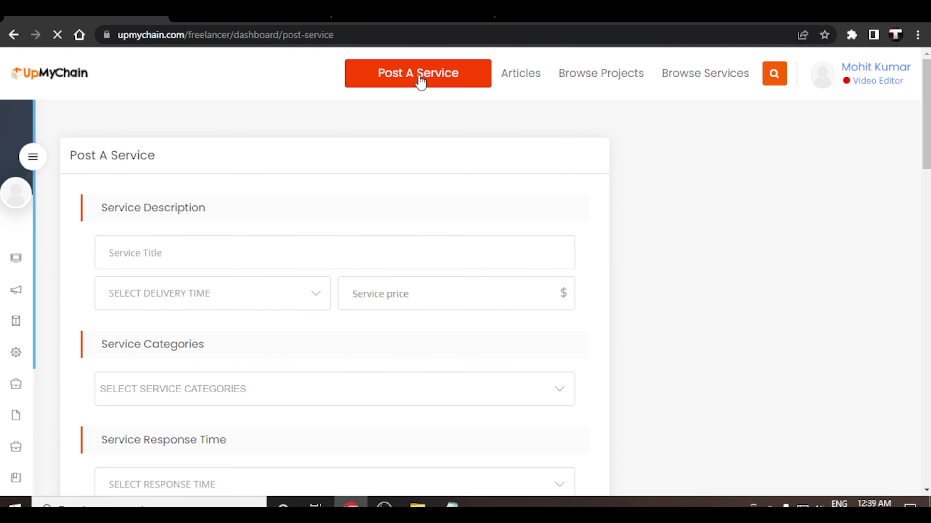
pyautogui.click(191, 265)
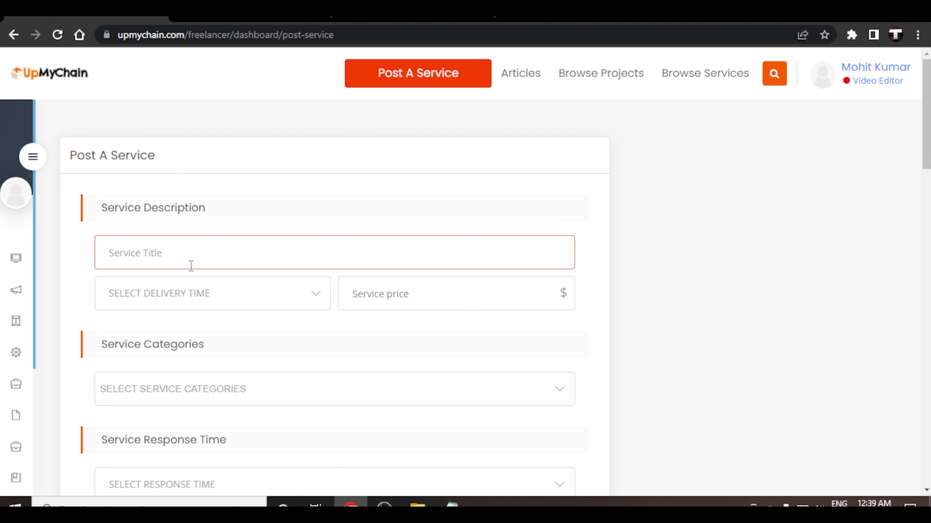
pyautogui.write('3D Animator')
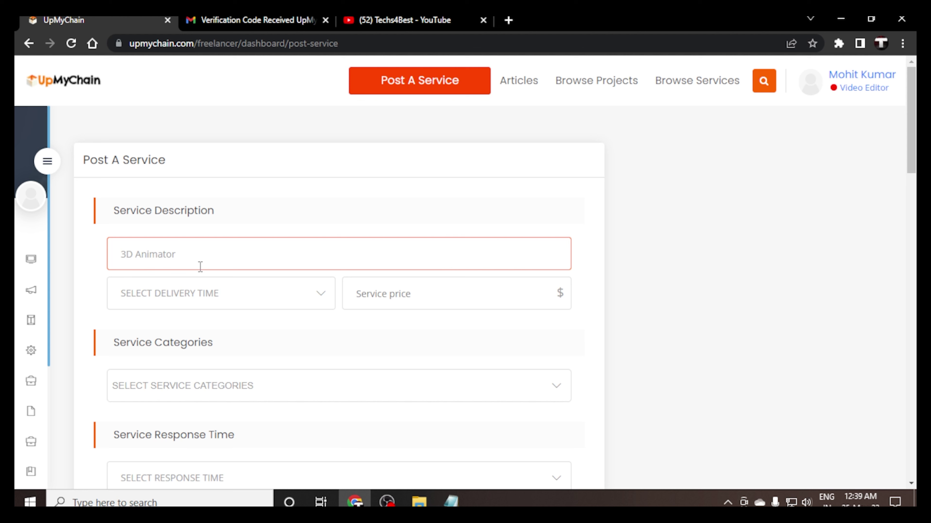
pyautogui.click(227, 304)
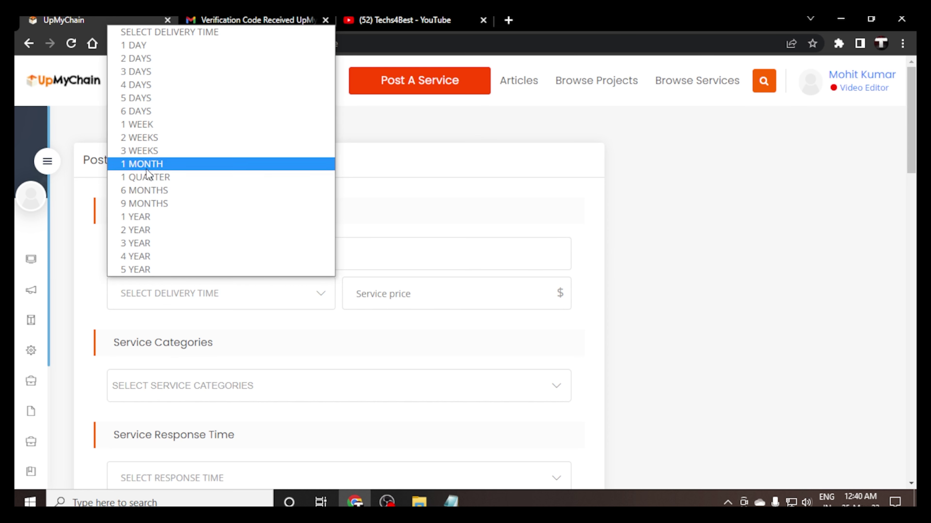
pyautogui.click(134, 88)
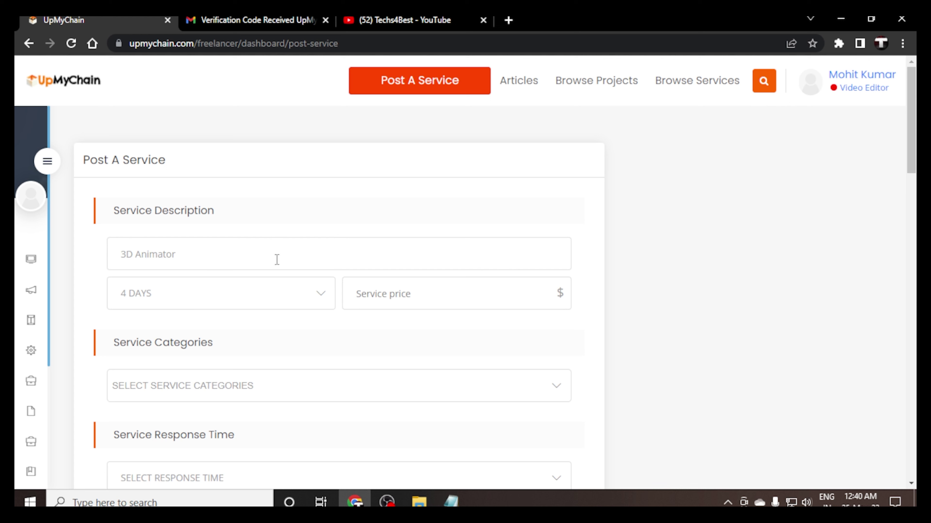
pyautogui.click(423, 294)
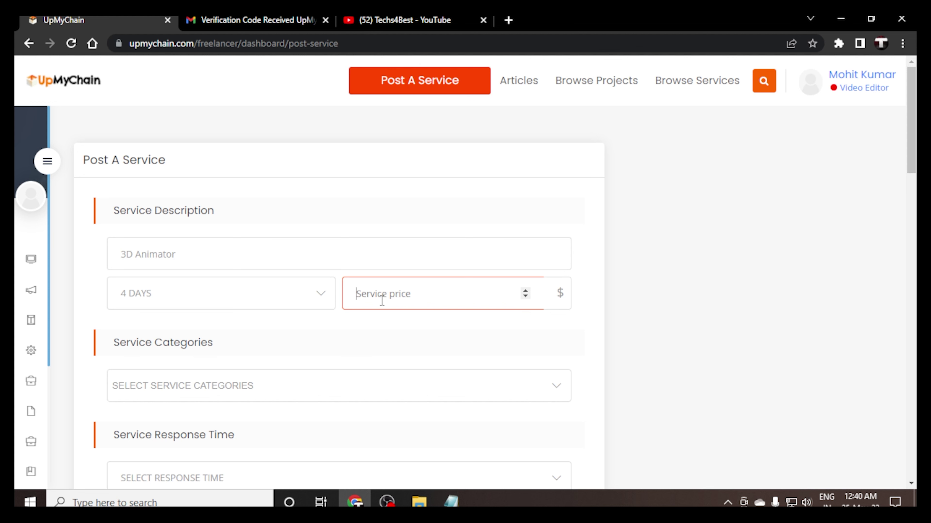
pyautogui.write('100')
# Choose 3D Product Animation as the service category and set the response time to 2 hours
pyautogui.click(254, 385)
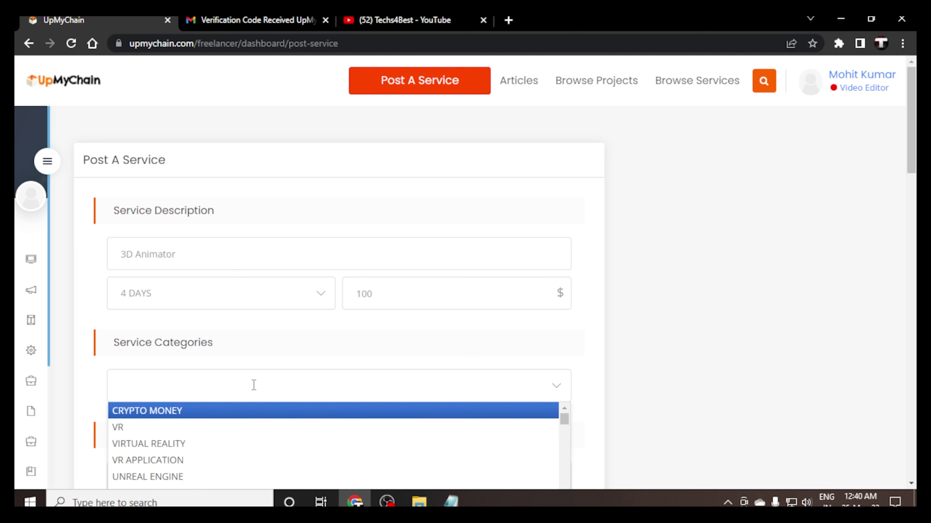
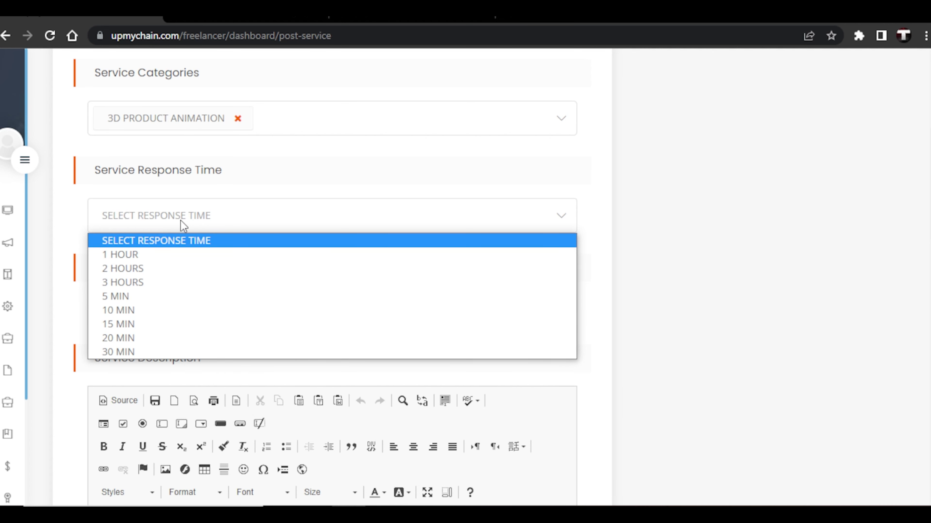
pyautogui.click(158, 270)
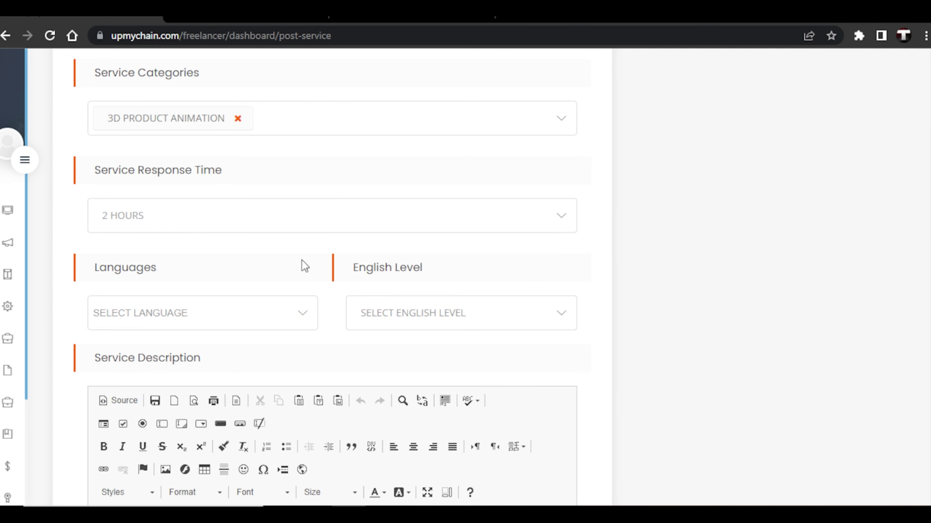
# Find English in the language choices and add it as the service language
pyautogui.scroll(-4, 257, 205)
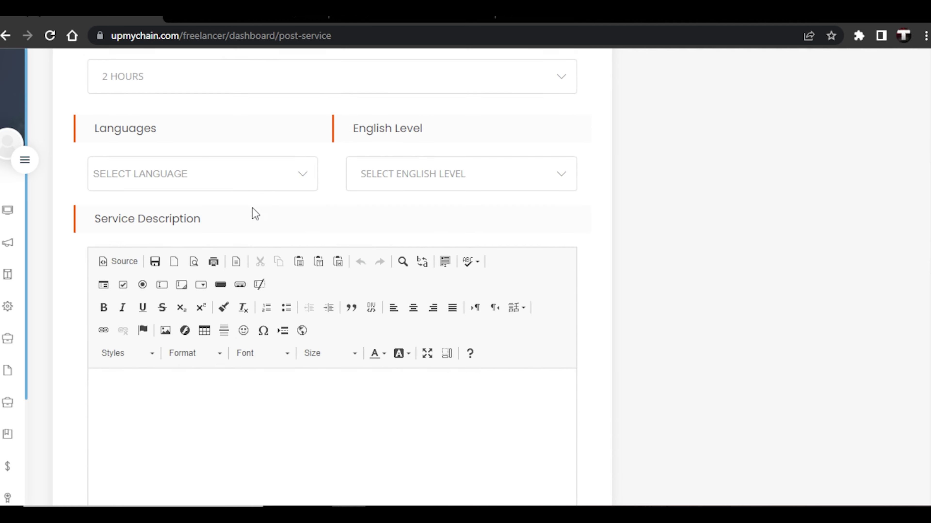
pyautogui.click(195, 172)
pyautogui.scroll(-10, 195, 264)
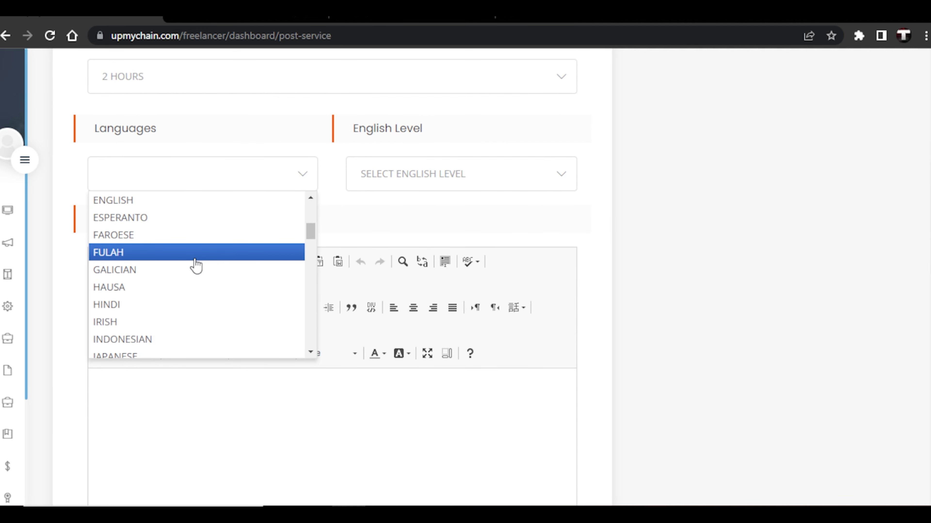
pyautogui.scroll(-4, 196, 264)
pyautogui.scroll(6, 196, 265)
pyautogui.scroll(-1, 196, 265)
pyautogui.write('EN')
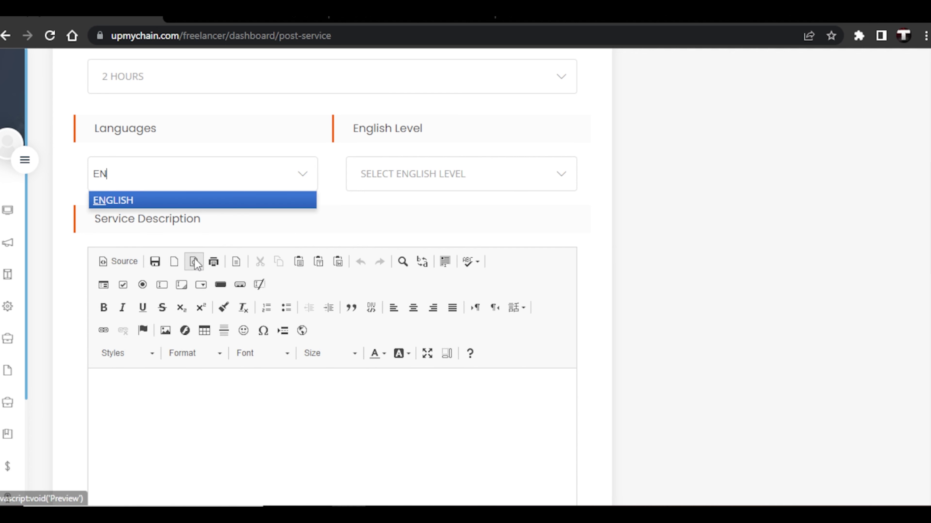
pyautogui.click(136, 198)
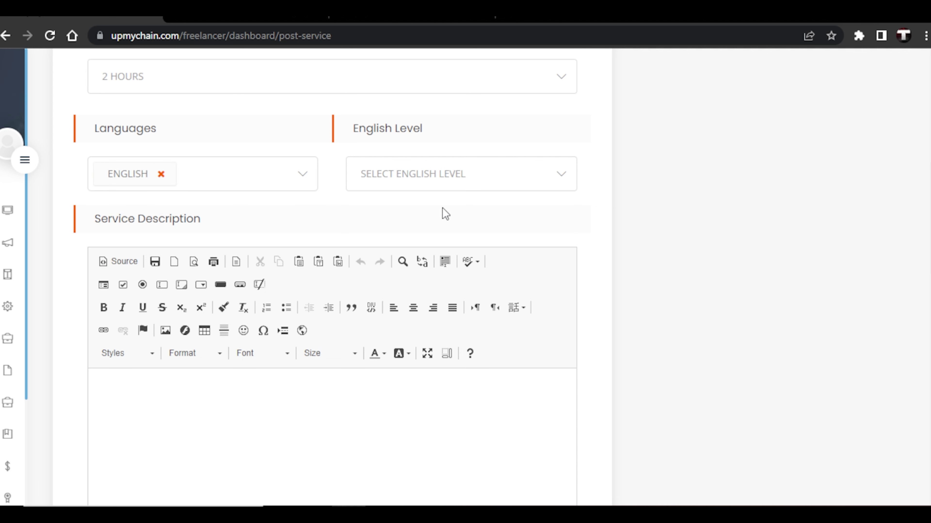
# Set the English level of the service to Basic
pyautogui.click(427, 176)
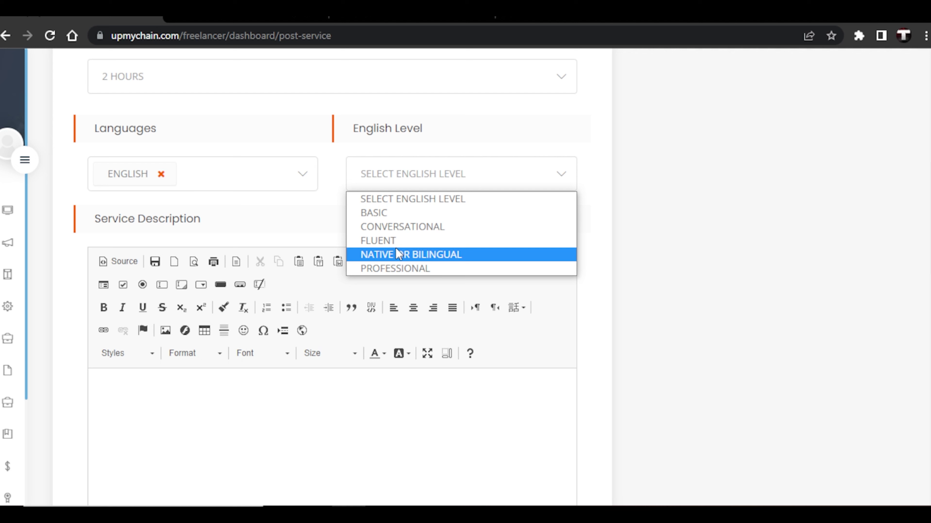
pyautogui.click(398, 241)
pyautogui.click(423, 161)
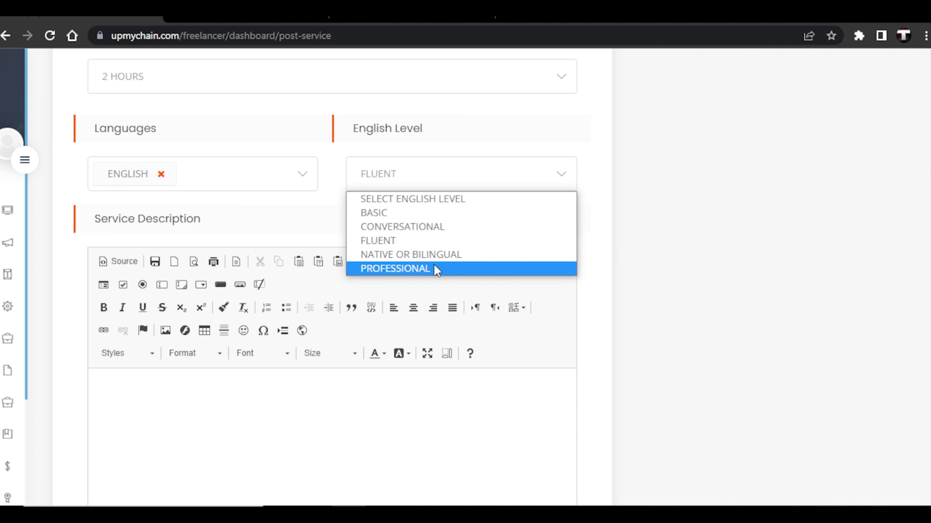
pyautogui.click(399, 213)
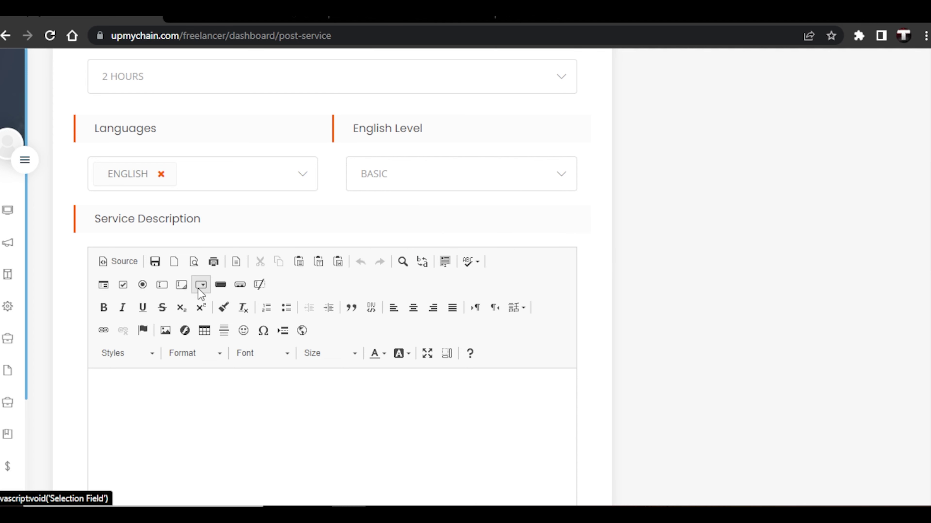
# Copy the 3D artist paragraph from the freelancer text file in Notepad into the browser form's Service Description
pyautogui.scroll(-3, 201, 293)
pyautogui.click(241, 319)
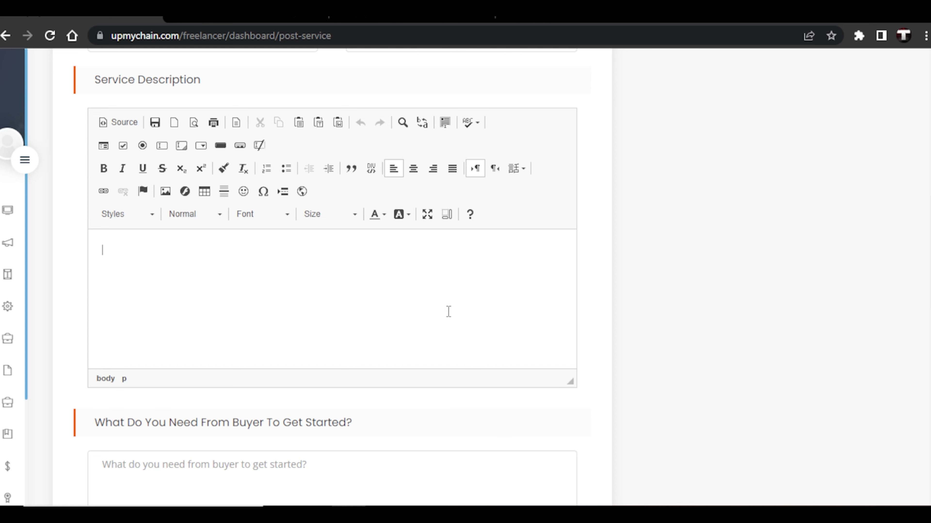
pyautogui.scroll(10, 438, 304)
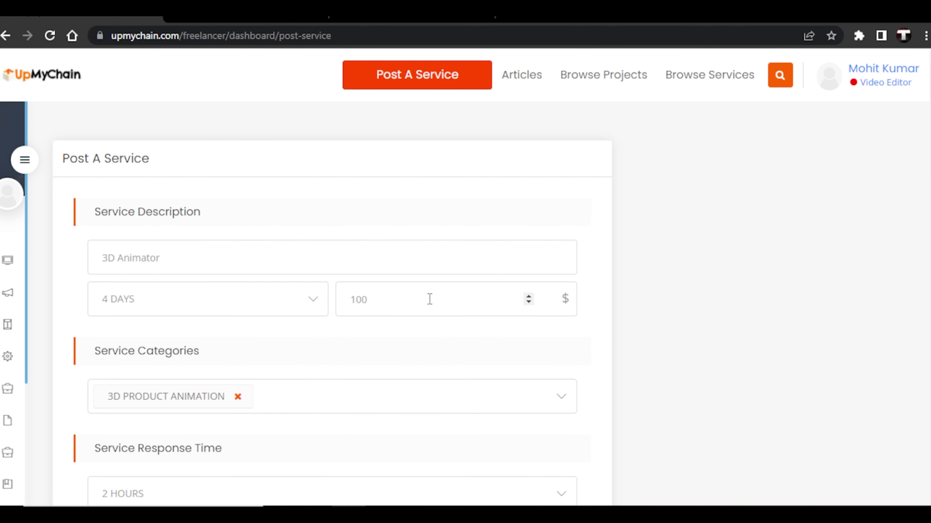
pyautogui.scroll(-10, 224, 272)
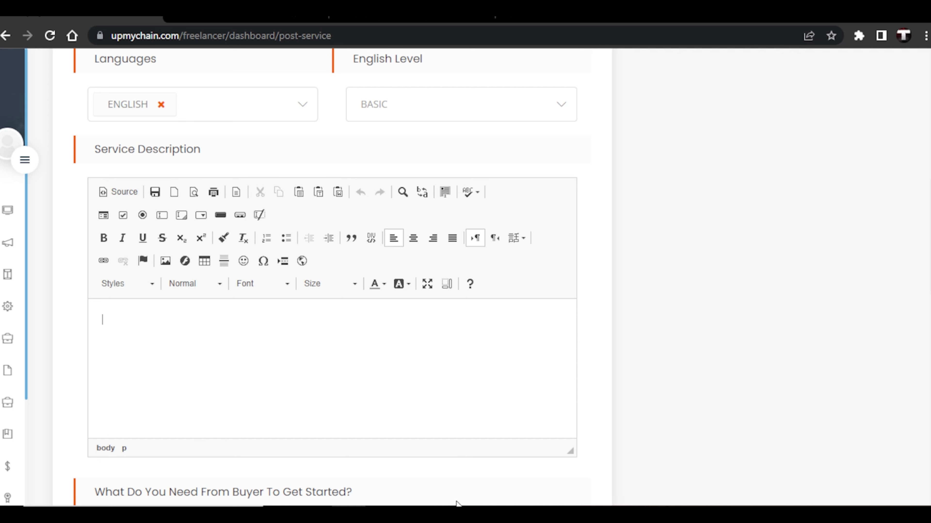
pyautogui.click(450, 514)
pyautogui.click(671, 326)
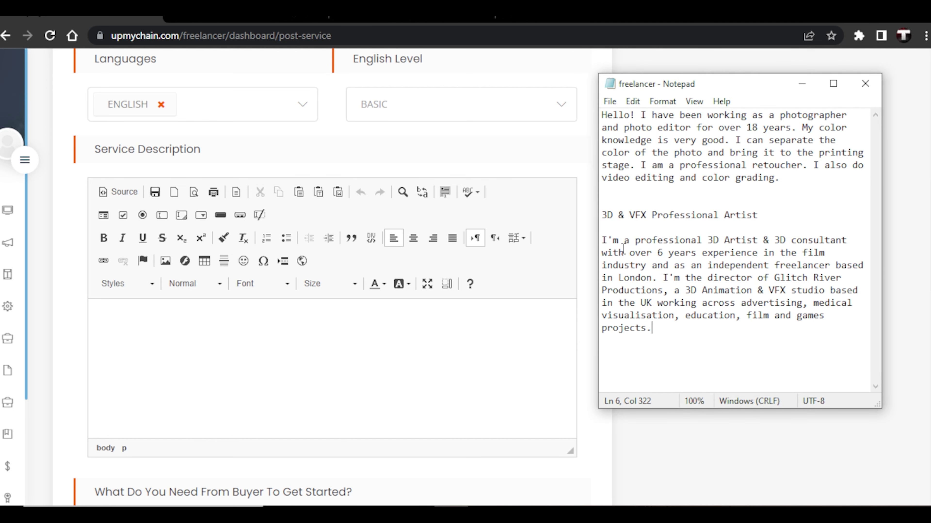
pyautogui.moveTo(603, 240); pyautogui.dragTo(654, 329)
pyautogui.rightClick(677, 283)
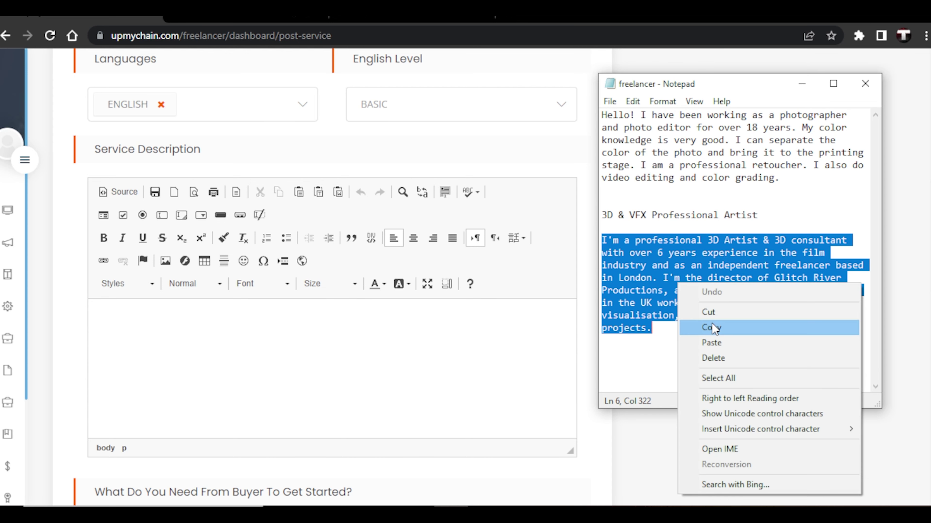
pyautogui.click(711, 327)
pyautogui.click(344, 347)
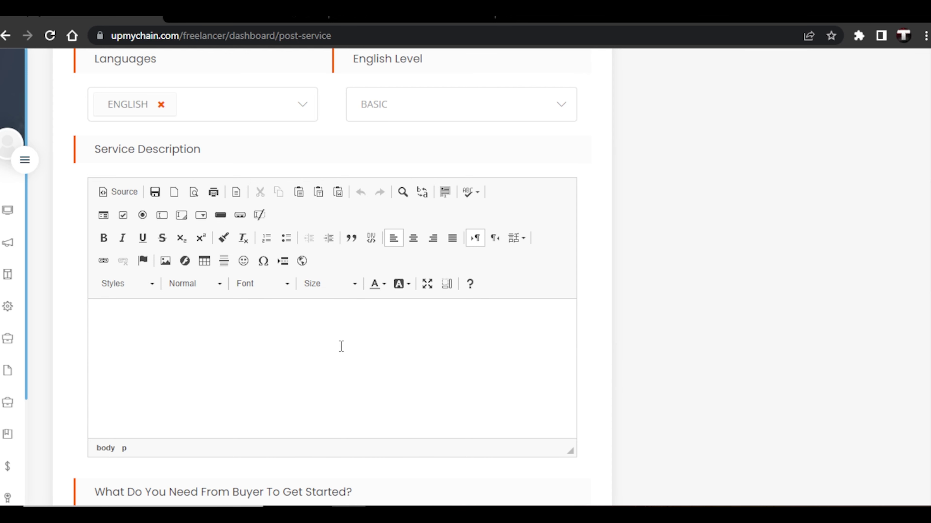
pyautogui.hotkey('ctrl', 'v')
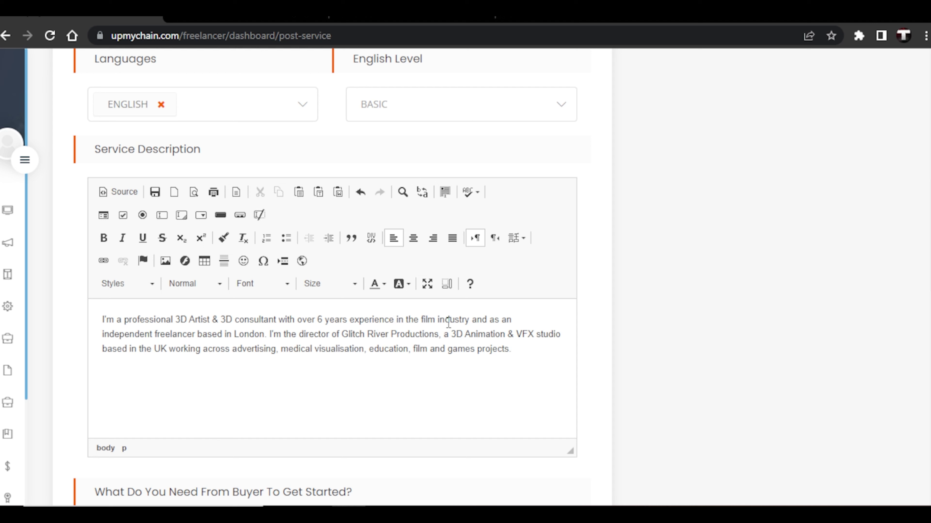
# Fill in what is needed from the buyer with the nine-item list from 3D Modelling, Texturing and Rigging through Compositing and Special VFX to Music
pyautogui.scroll(-7, 448, 323)
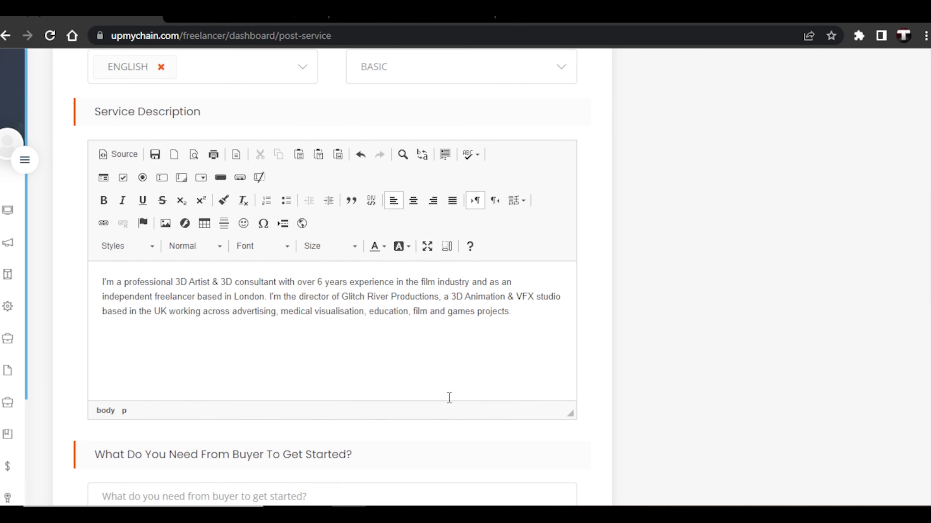
pyautogui.click(247, 328)
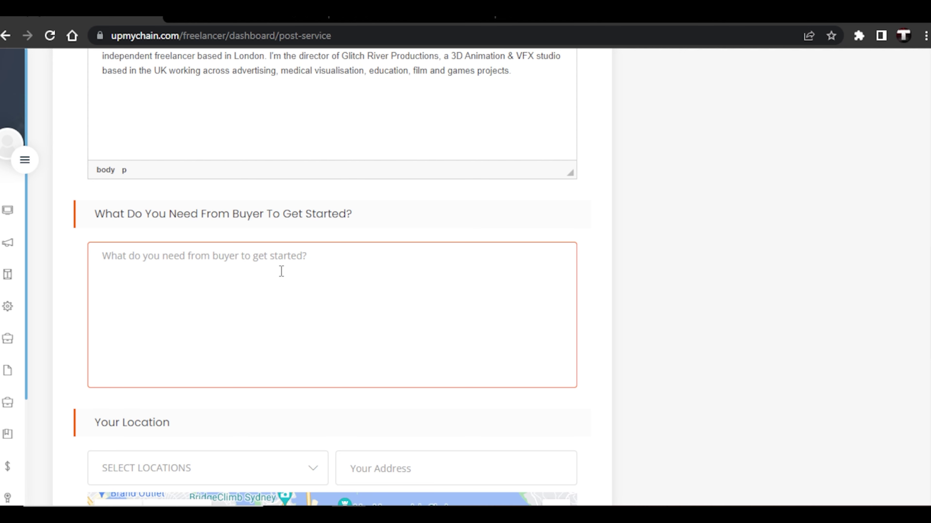
pyautogui.hotkey('ctrl', 'v')
pyautogui.scroll(-3, 384, 255)
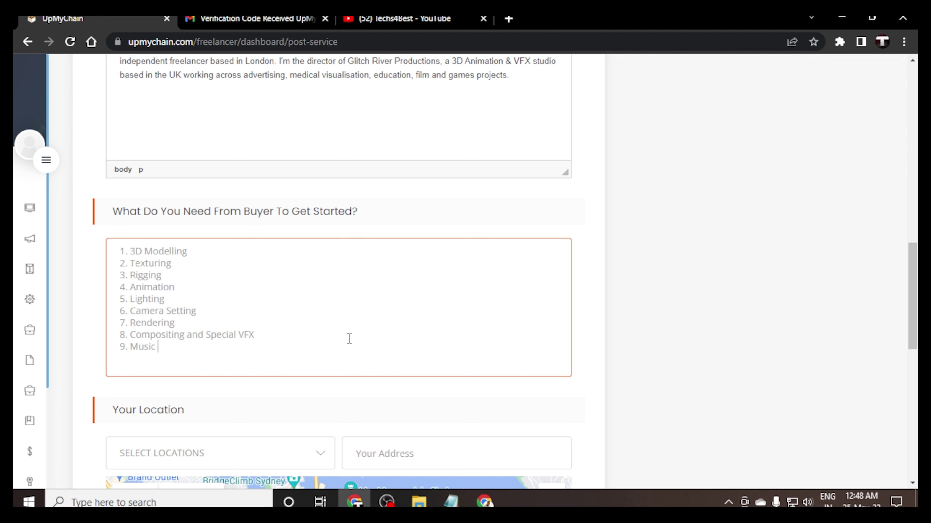
pyautogui.scroll(8, 349, 339)
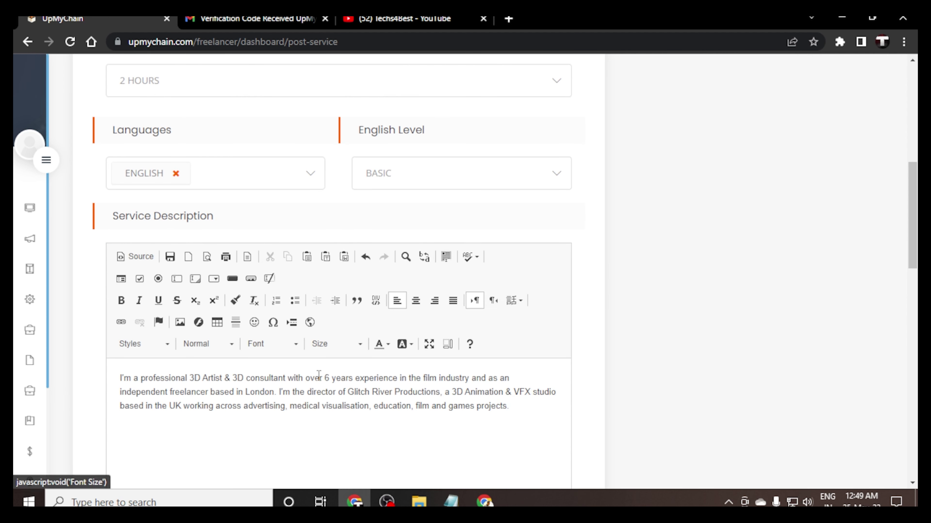
pyautogui.scroll(3, 318, 374)
pyautogui.scroll(6, 220, 295)
pyautogui.scroll(-15, 212, 361)
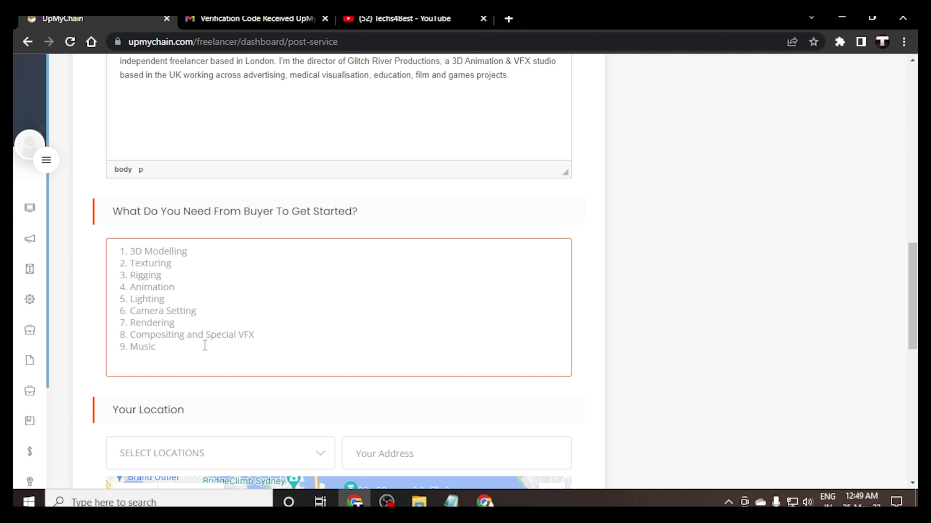
# Try to use Delhi as the service location and address
pyautogui.scroll(-4, 205, 345)
pyautogui.scroll(-4, 297, 260)
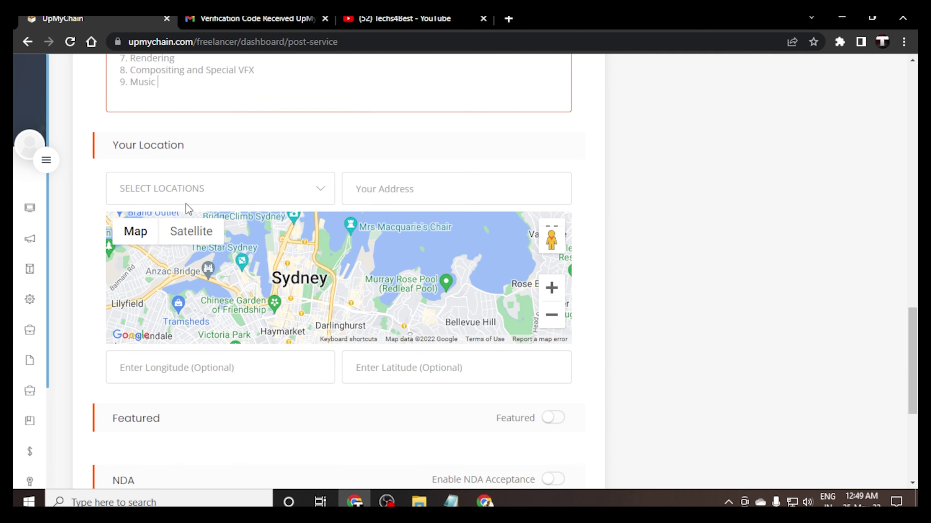
pyautogui.click(194, 186)
pyautogui.scroll(-7, 173, 285)
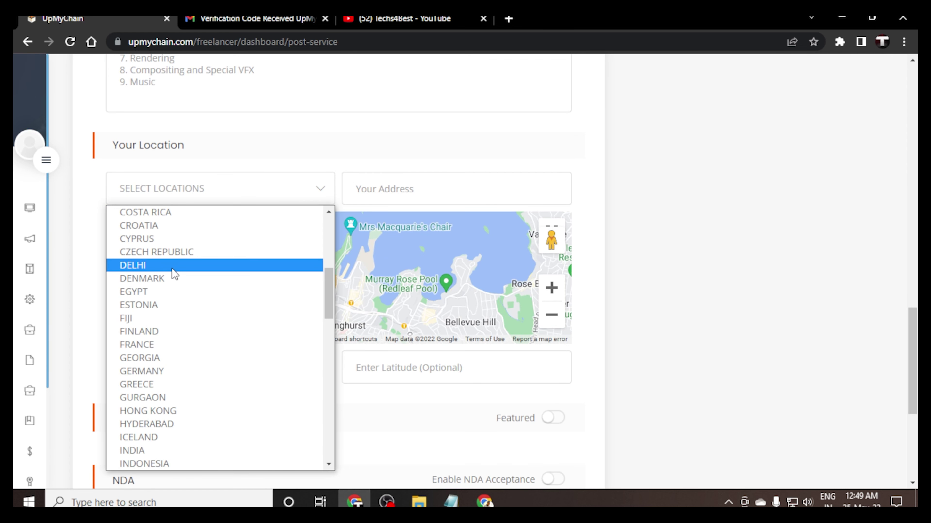
pyautogui.click(173, 272)
pyautogui.click(401, 189)
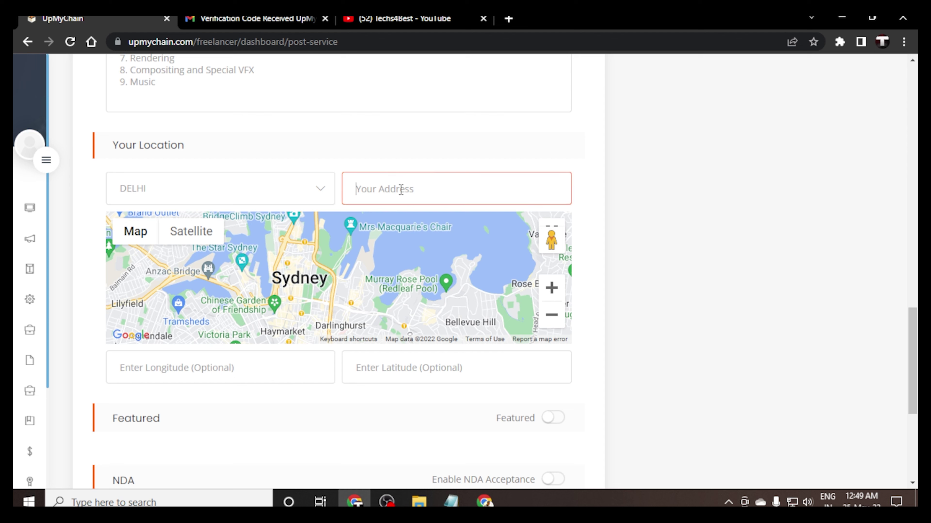
pyautogui.write('delhio')
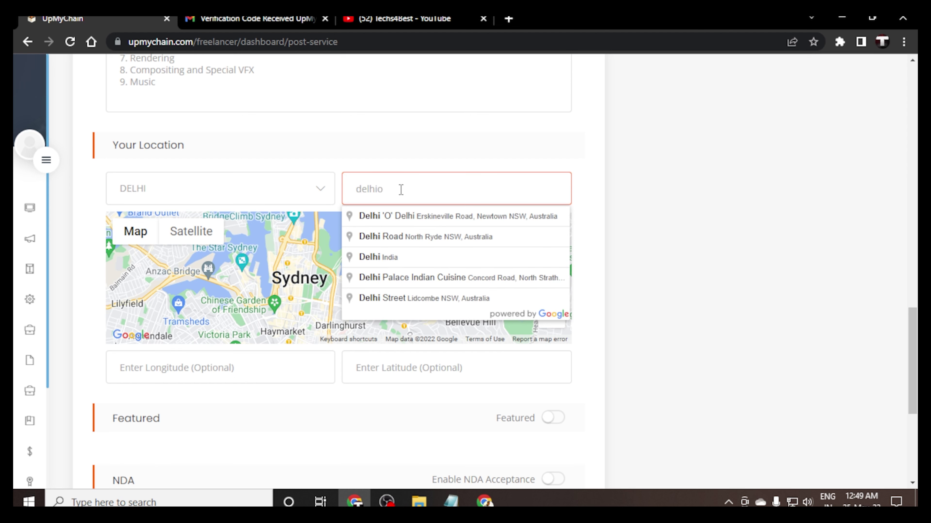
# Clear the address entry and set the location to Jaipur with the address Jaipur, Rajasthan, India
pyautogui.press('BackSpace')
pyautogui.press('BackSpace')
pyautogui.press('BackSpace')
pyautogui.press('BackSpace')
pyautogui.press('BackSpace')
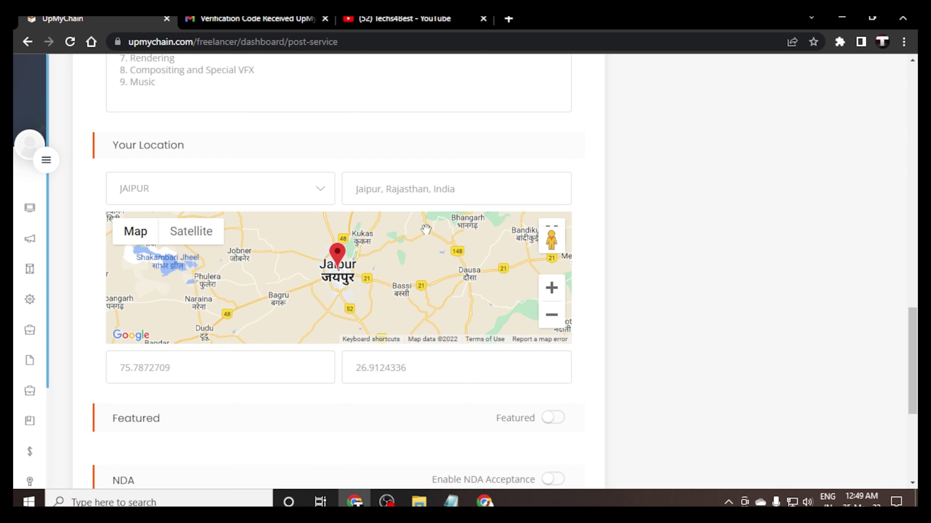
# Mark the service as featured and enable NDA acceptance
pyautogui.scroll(-4, 242, 297)
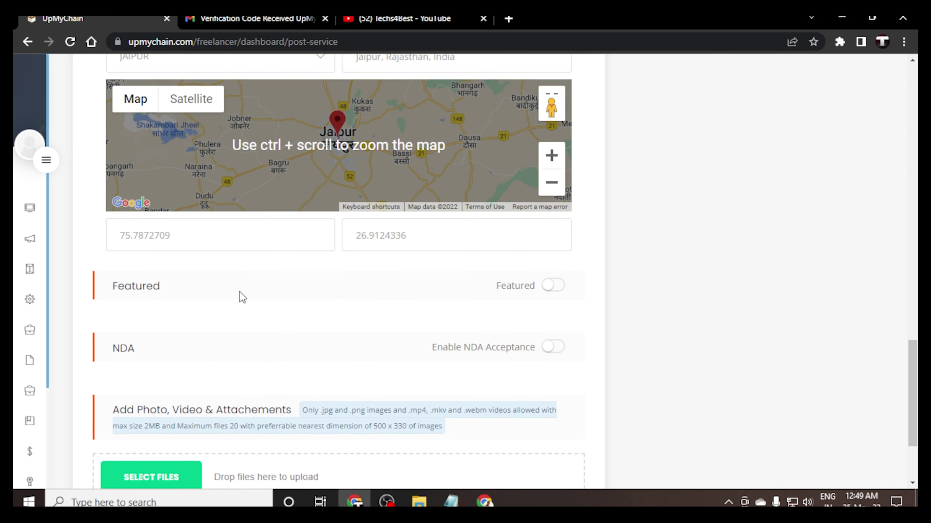
pyautogui.click(552, 288)
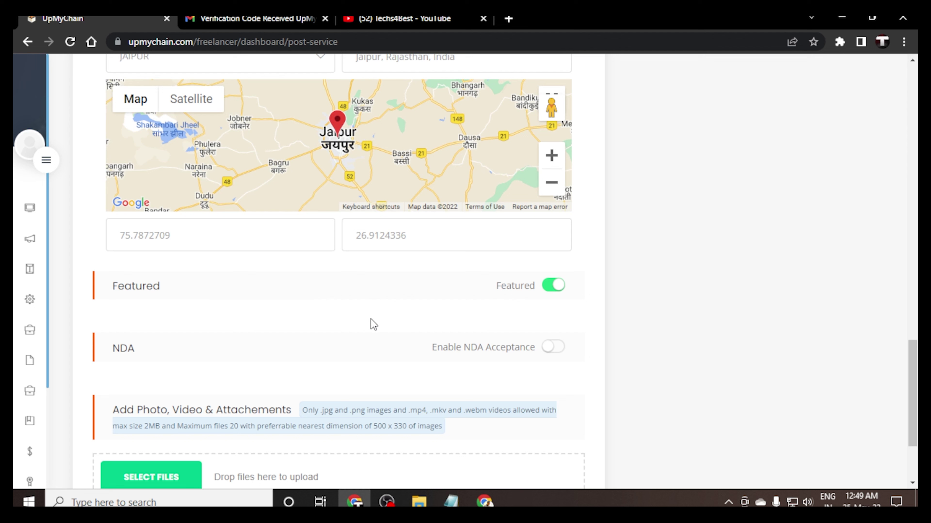
pyautogui.click(554, 348)
# Attach images.jpg to the service and publish it
pyautogui.scroll(-3, 401, 335)
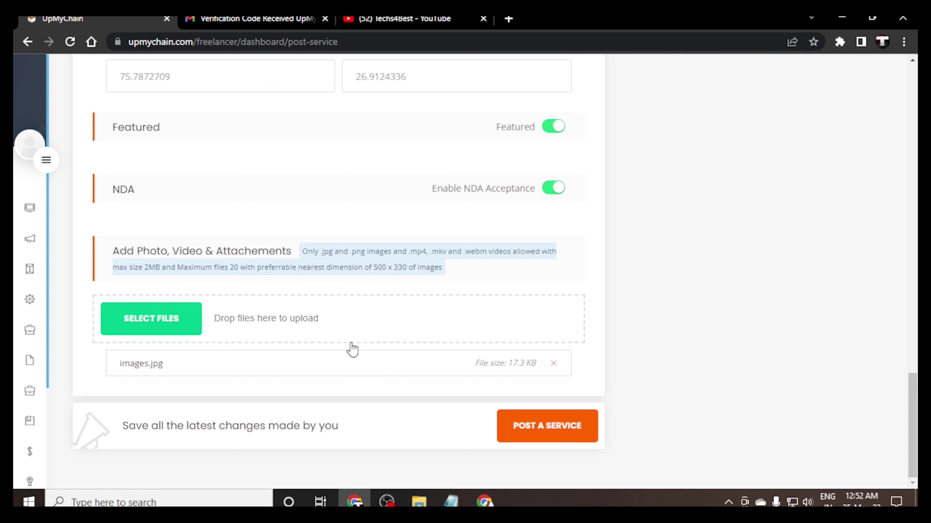
pyautogui.scroll(1, 443, 276)
pyautogui.scroll(-1, 477, 308)
pyautogui.click(550, 424)
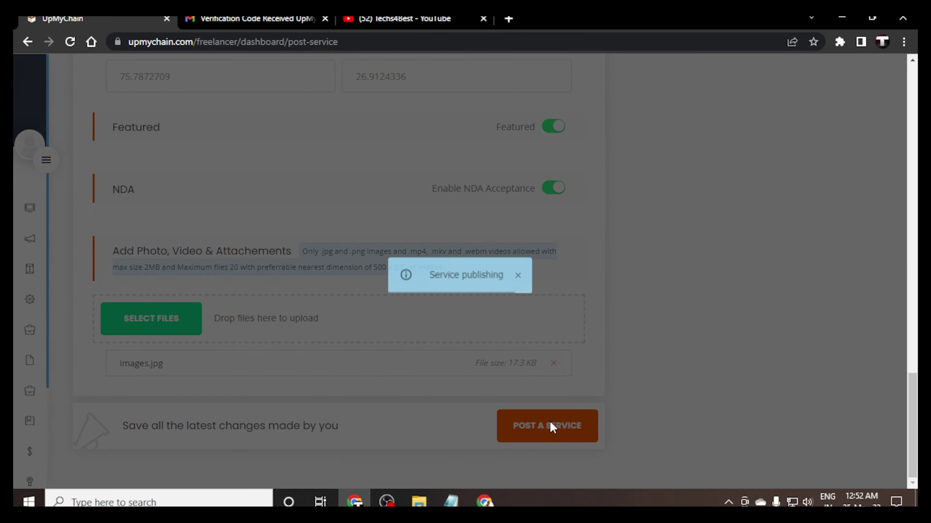